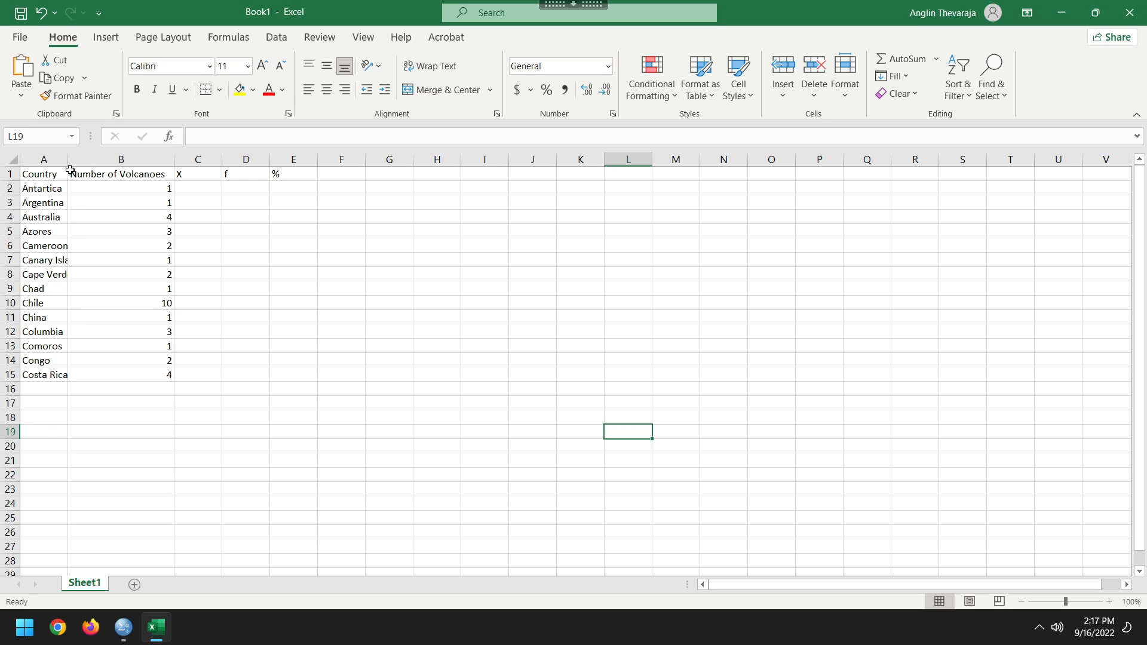
Step: Widen column A to fit the full country names and review the volcano counts in B2:B15
drag(68, 160, 119, 166)
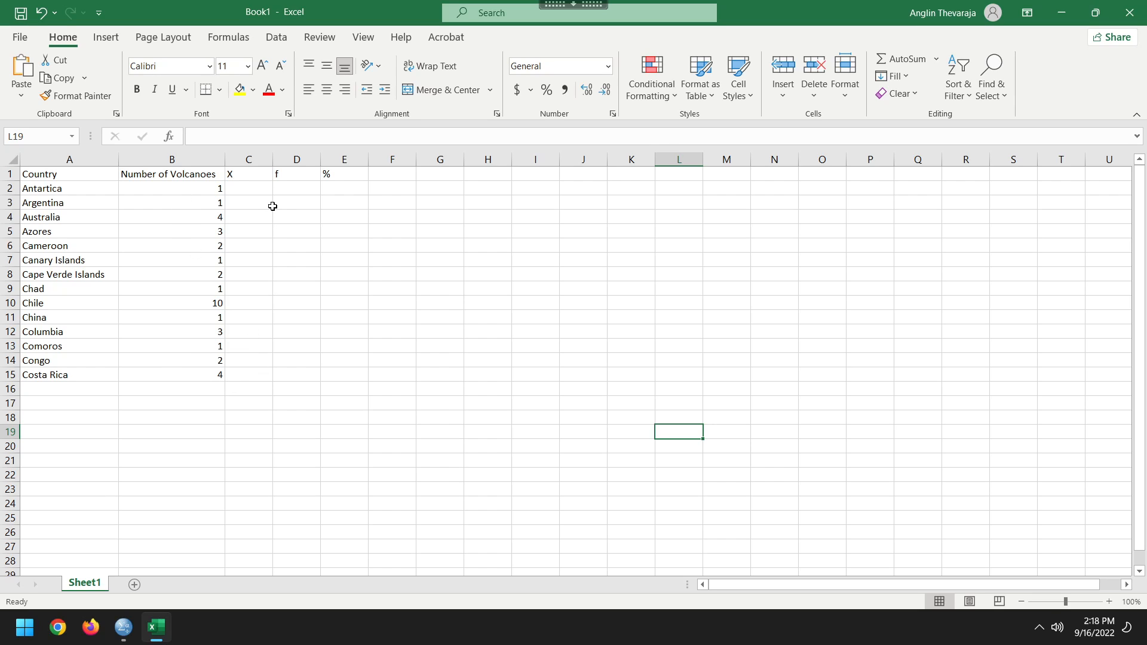
click(256, 190)
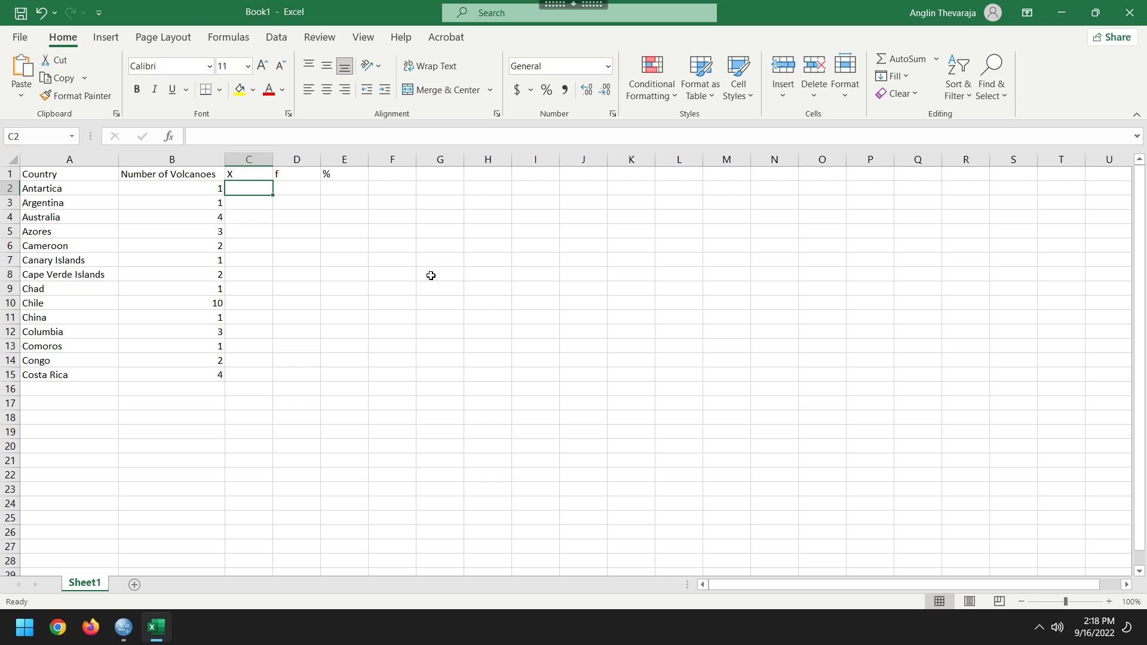
drag(191, 190, 195, 377)
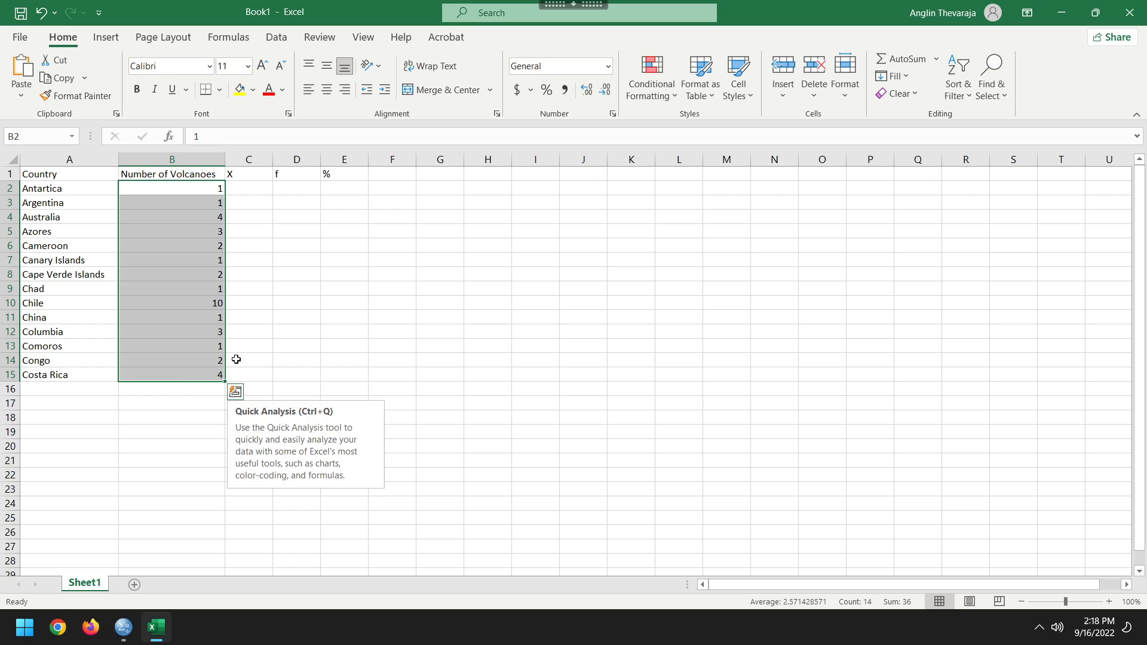
click(213, 304)
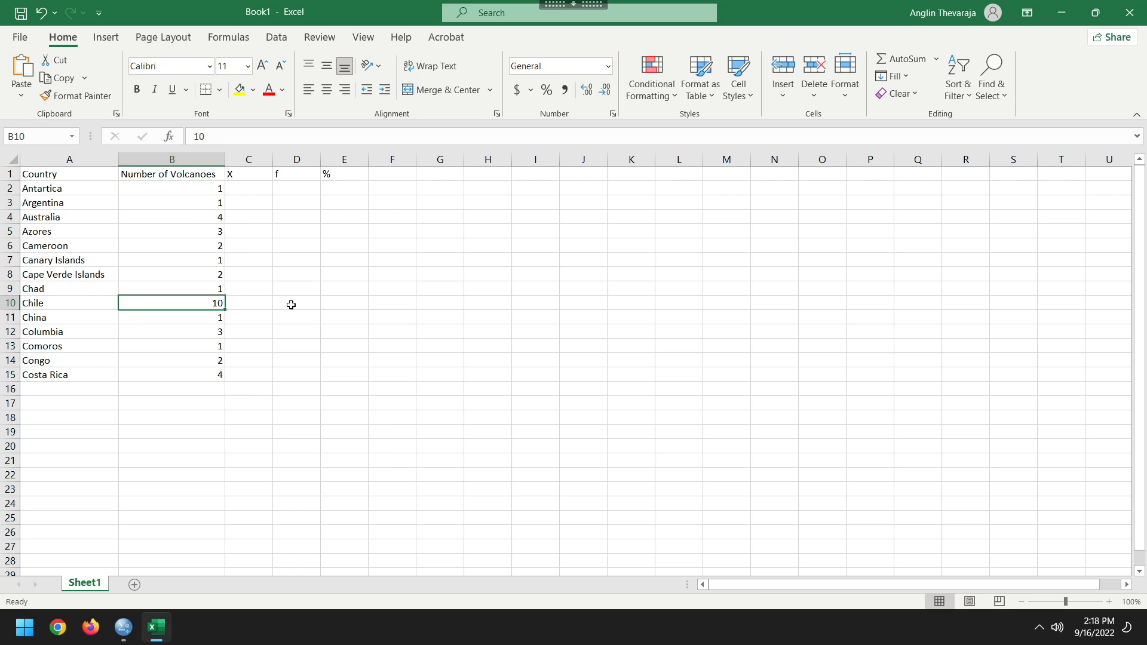
Step: List the values 10 down to 0 in descending order under the X heading, in C2:C12
click(249, 183)
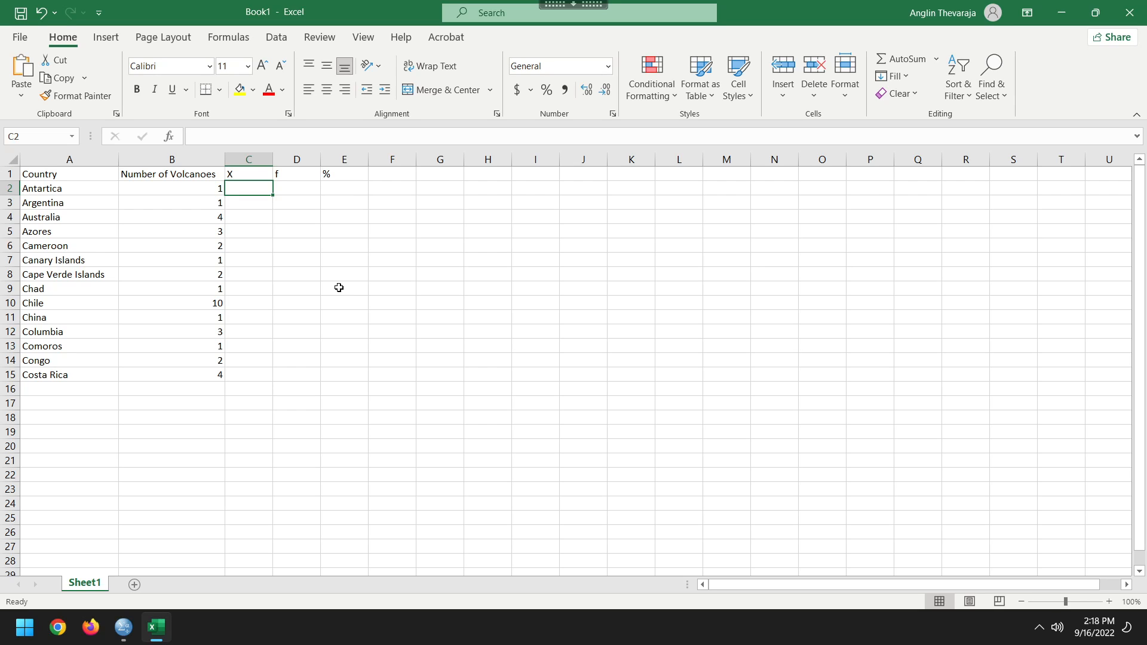
text(10)
key(Return)
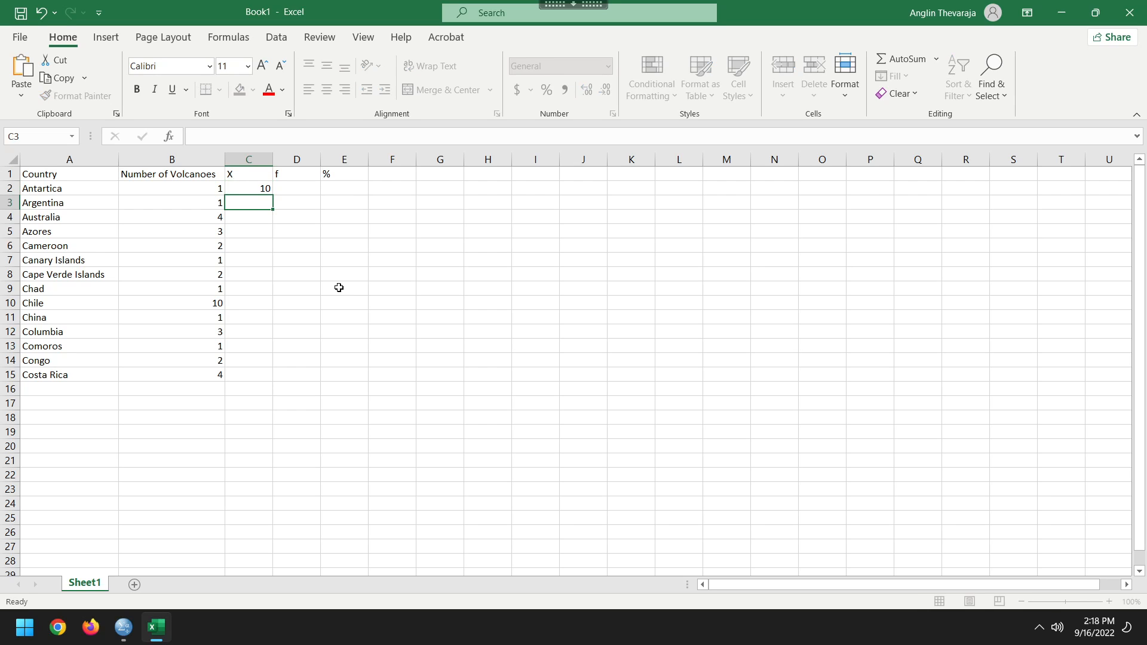
text(9)
key(Return)
text(8)
key(Return)
text(7)
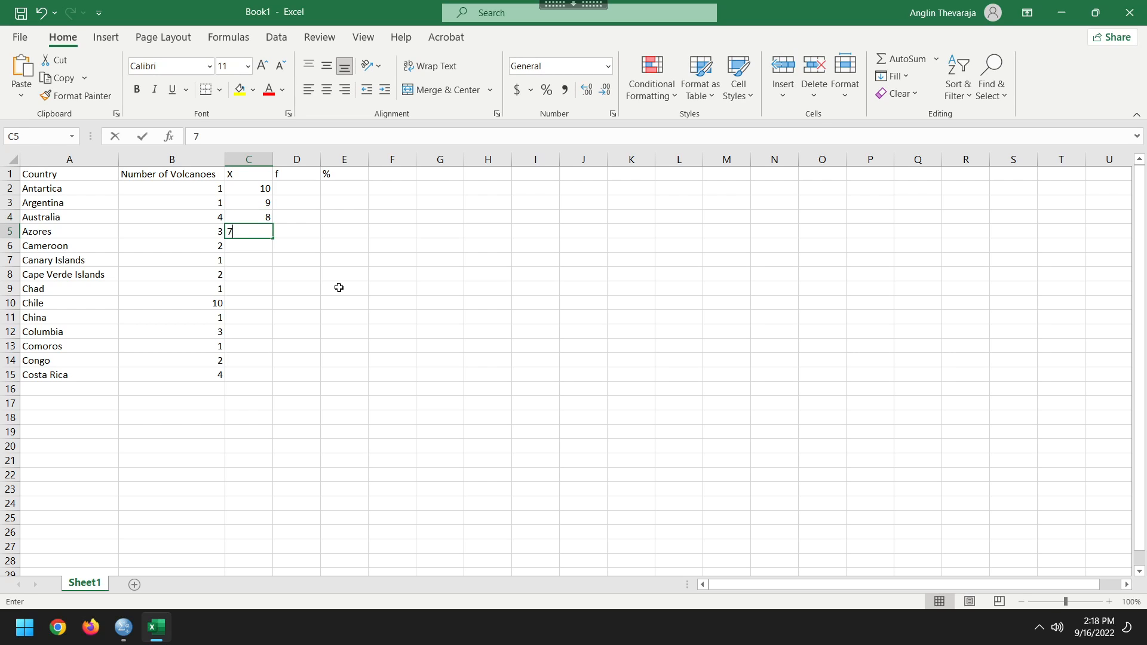
key(Return)
text(6)
key(Return)
text(5)
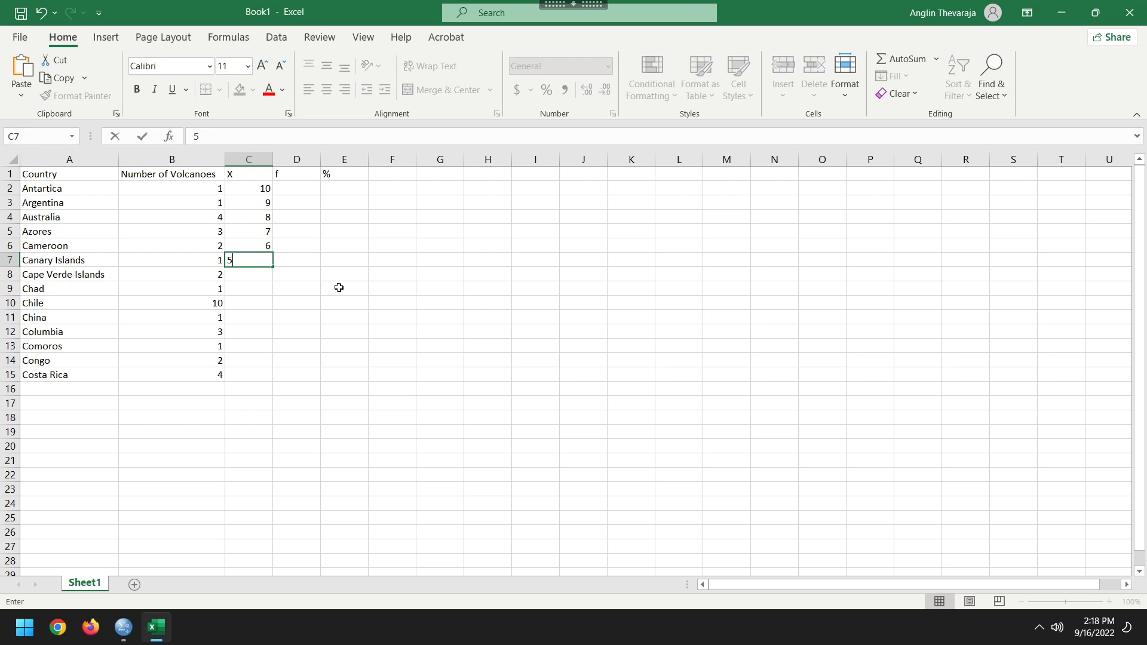
key(Return)
text(4)
key(Return)
text(3)
key(Return)
text(2)
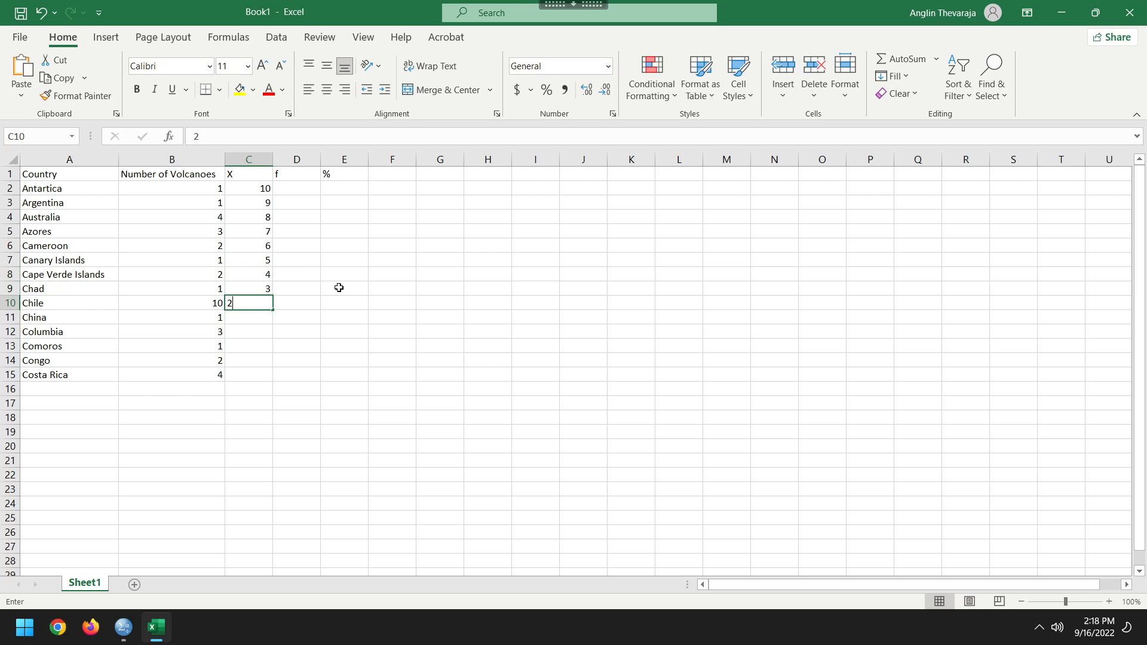
key(Return)
text(1)
key(Return)
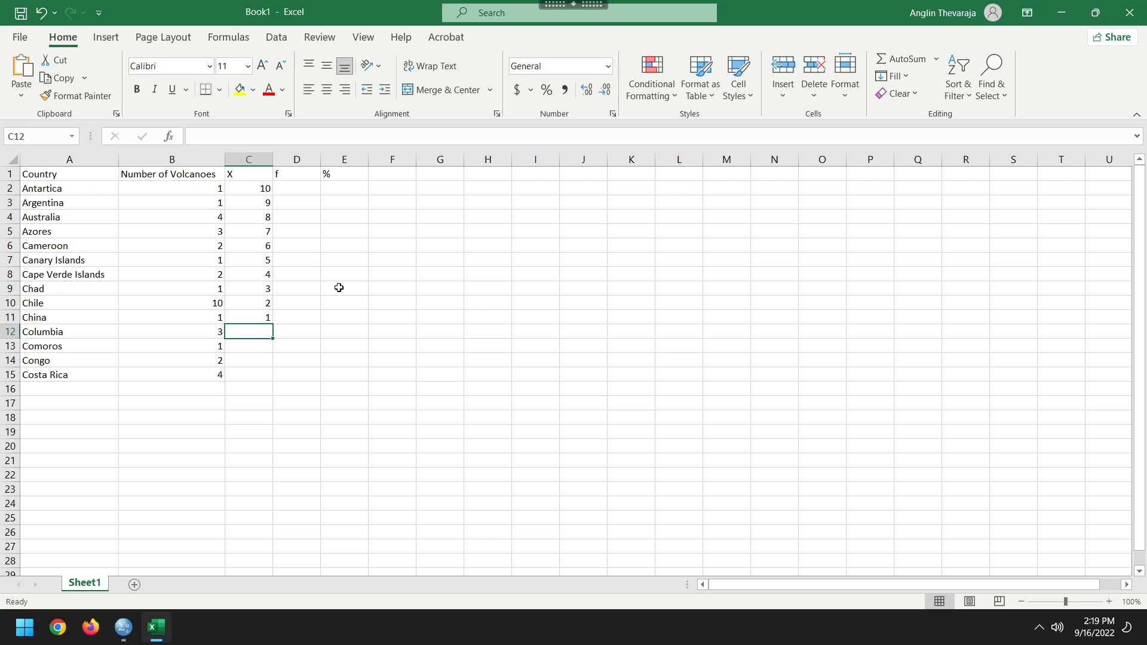
text(0)
click(378, 289)
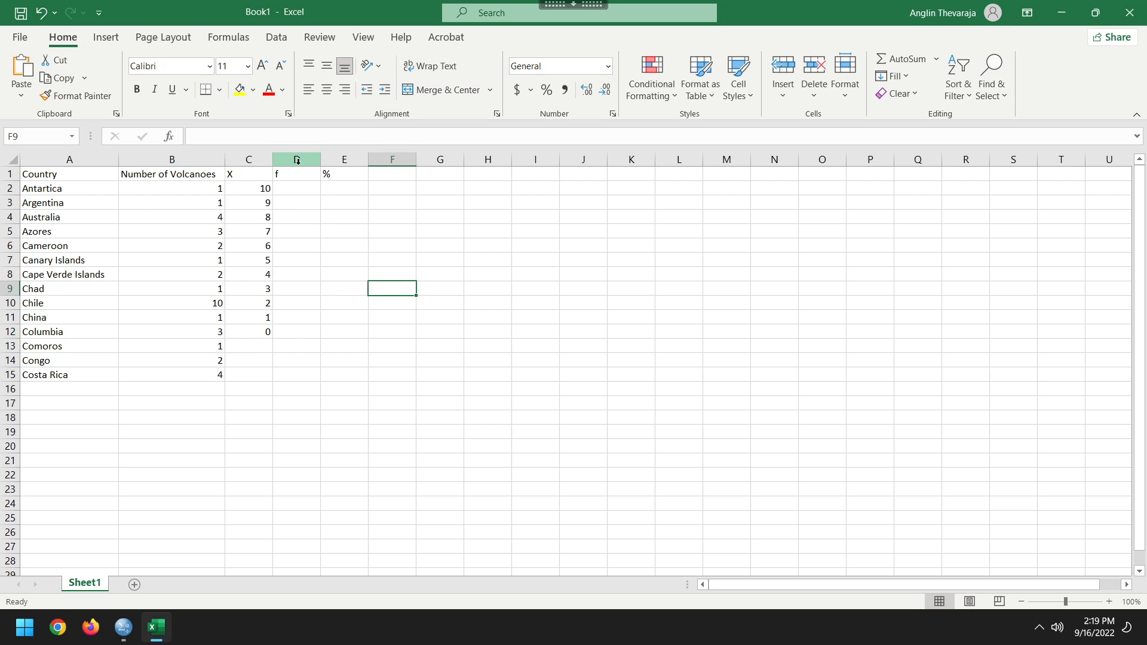
Step: Fill the f column from D2 to D12 with the frequencies 1, 0, 0, 0, 0, 0, 2, 2, 3, 6 and 0
click(304, 189)
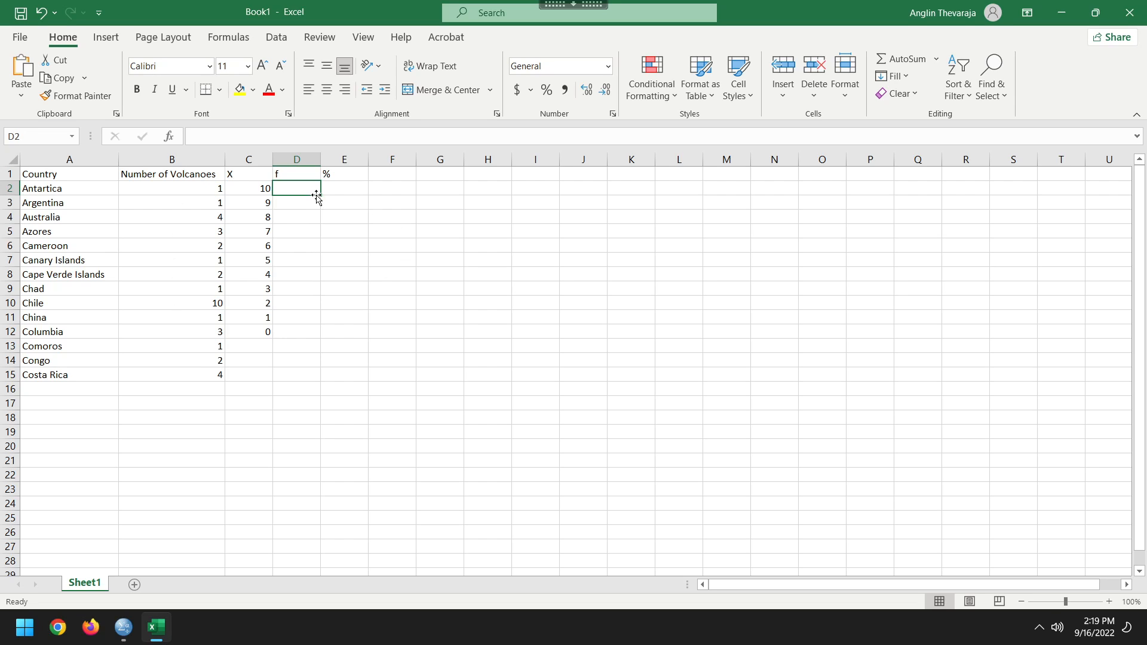
text(1)
key(Return)
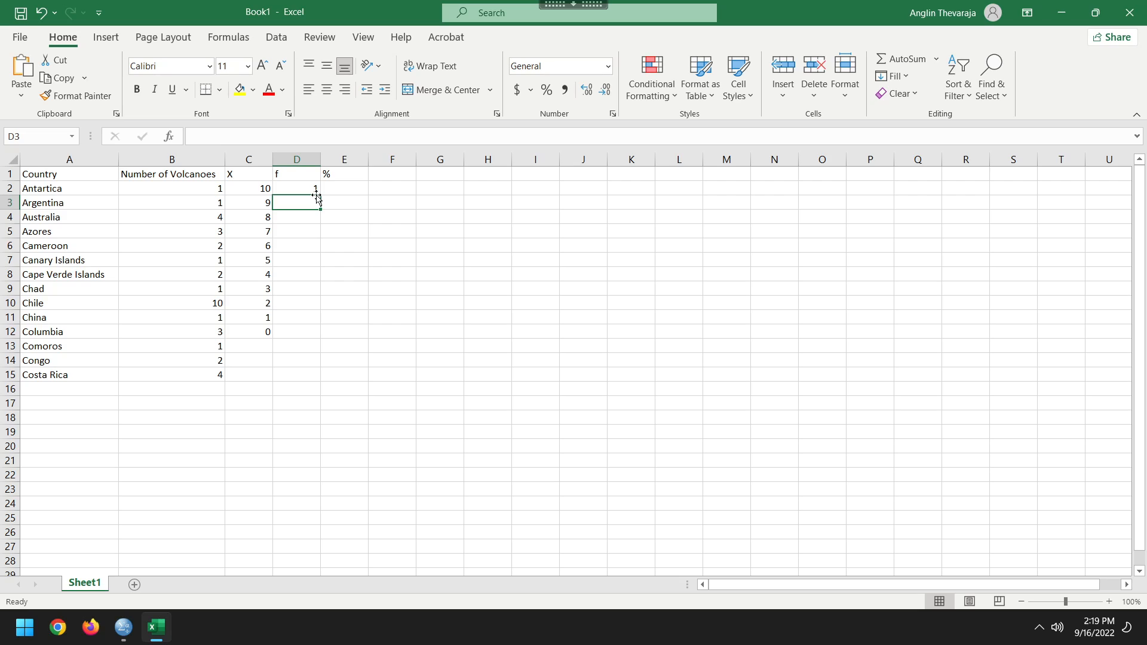
text(0)
key(Return)
text(0)
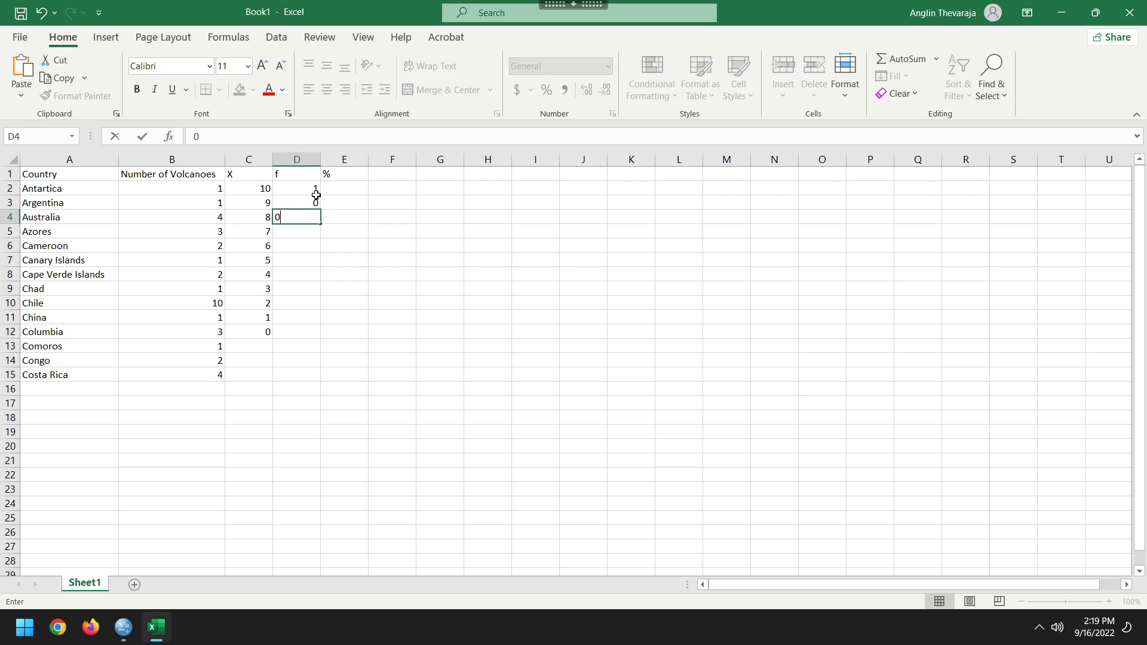
key(Return)
text(0)
key(Return)
text(0)
key(Return)
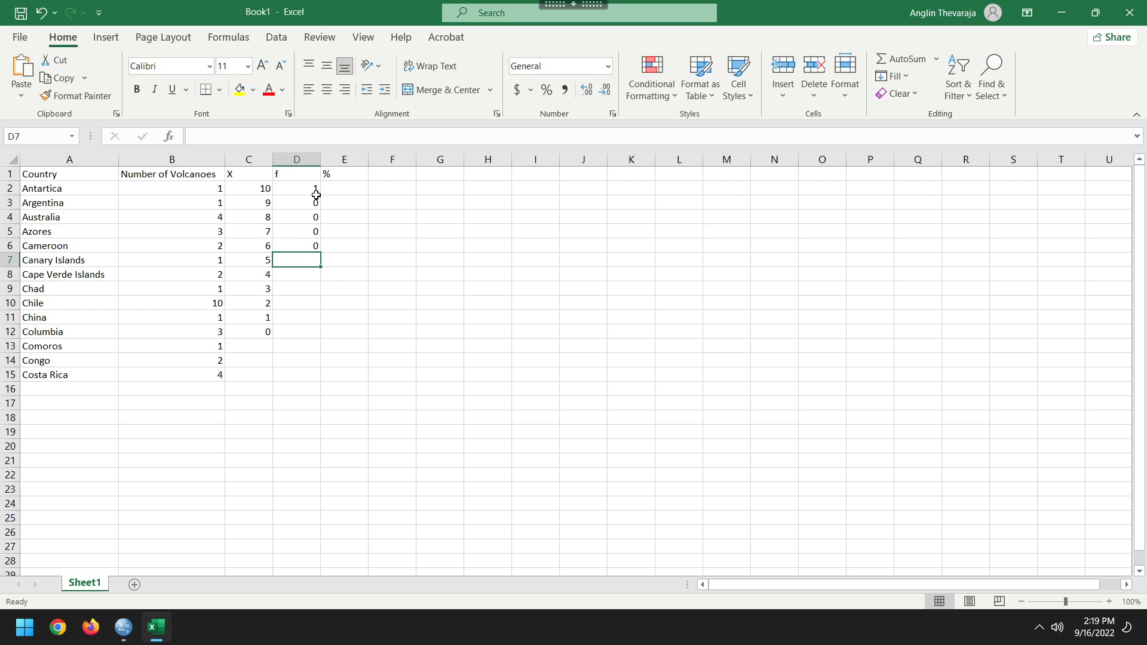
text(0)
key(Return)
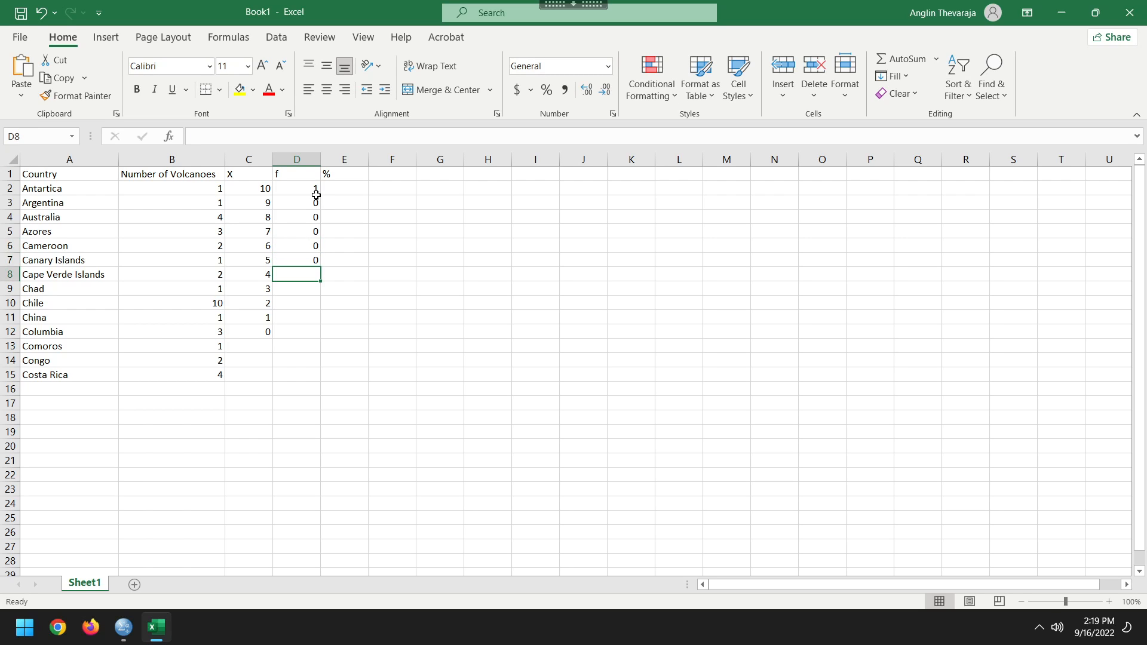
text(2)
key(Return)
text(2)
key(Return)
text(3)
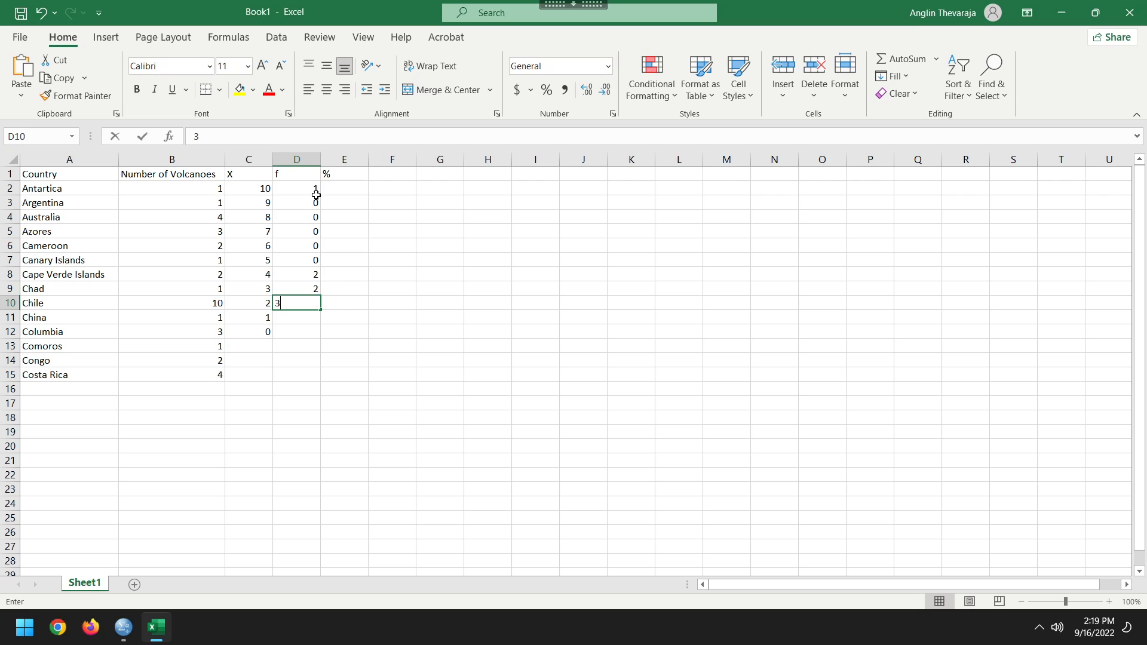
key(Return)
text(6)
key(Return)
text(0)
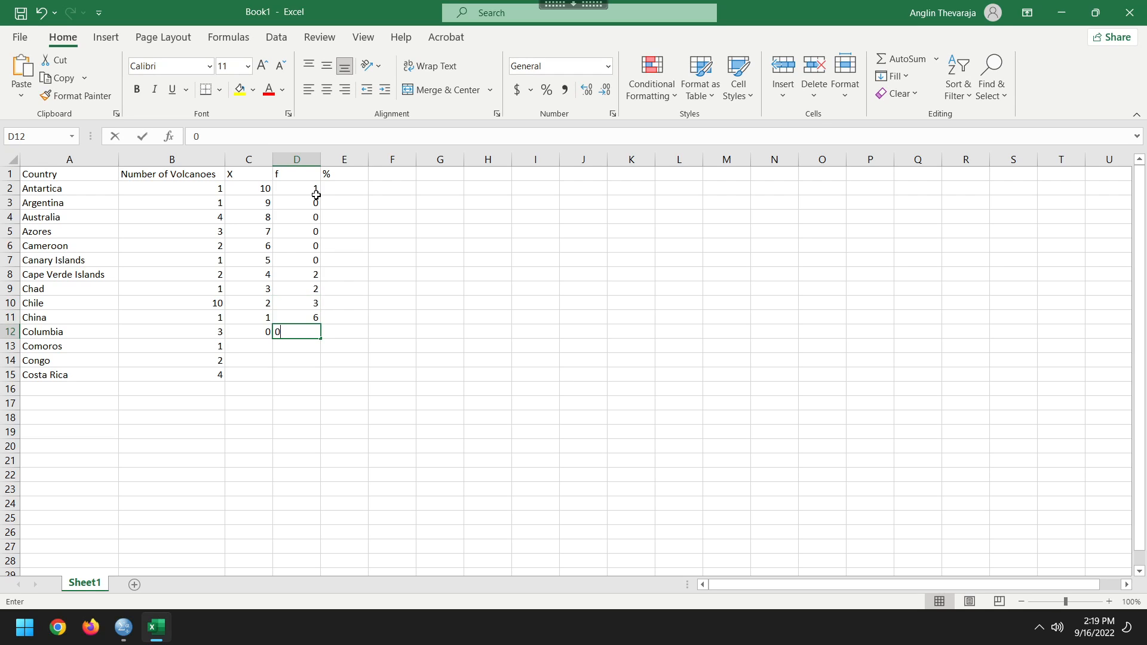
key(Return)
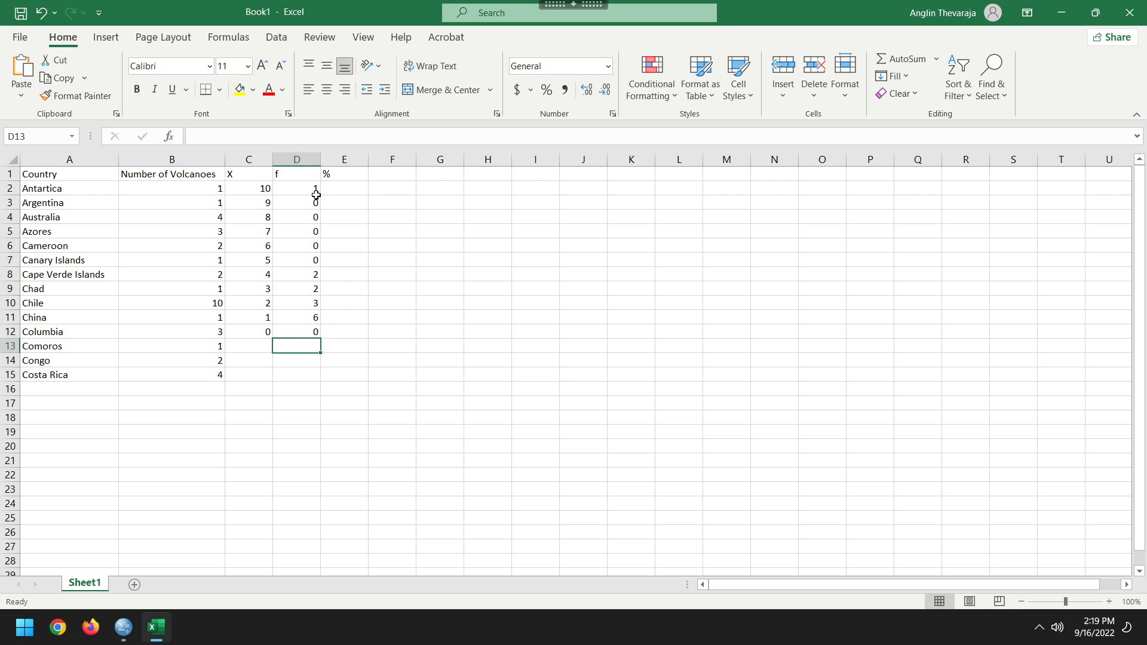
click(360, 415)
Step: Total the frequencies in D13 with =sum(D2:D12) and color that cell's text red
click(309, 345)
text(=)
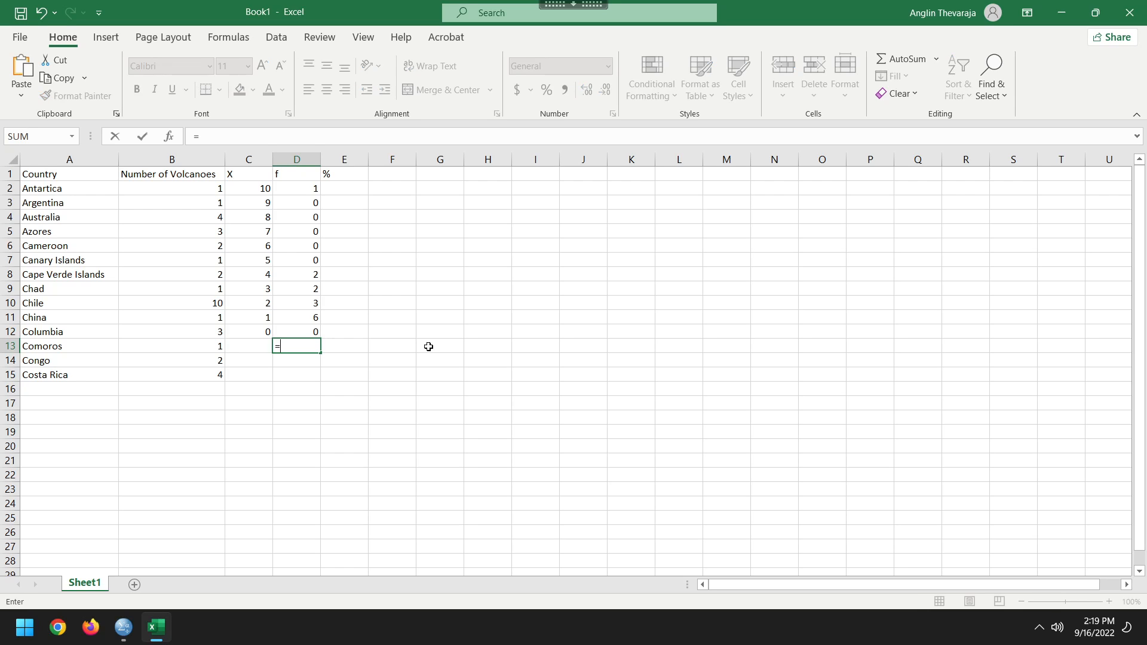
text(sum)
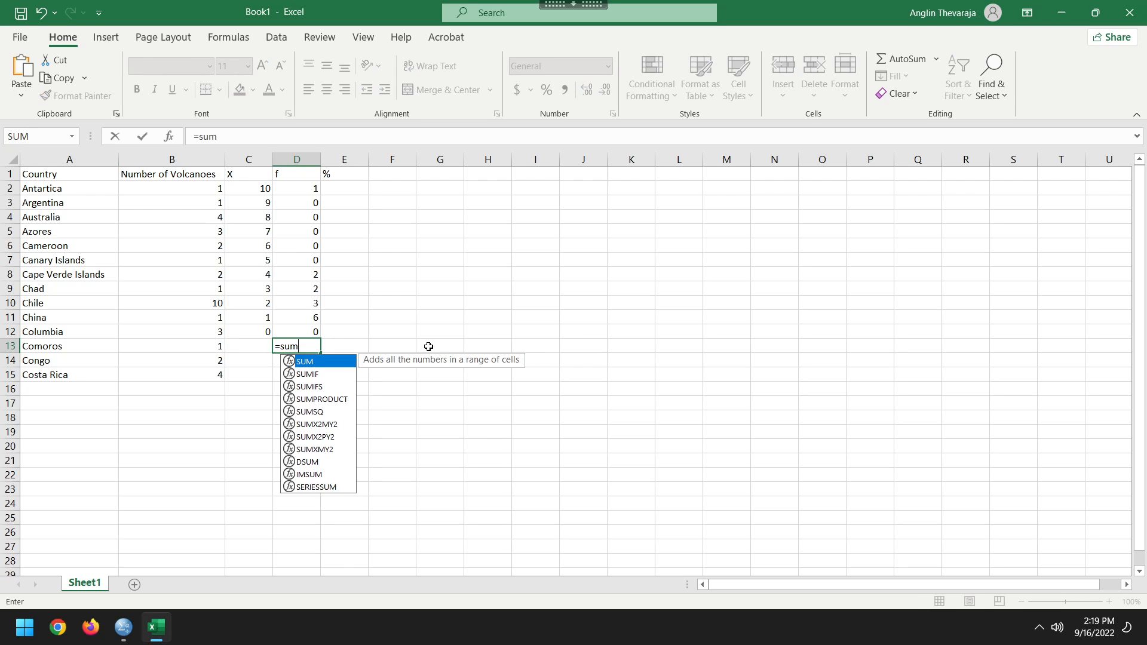
text(()
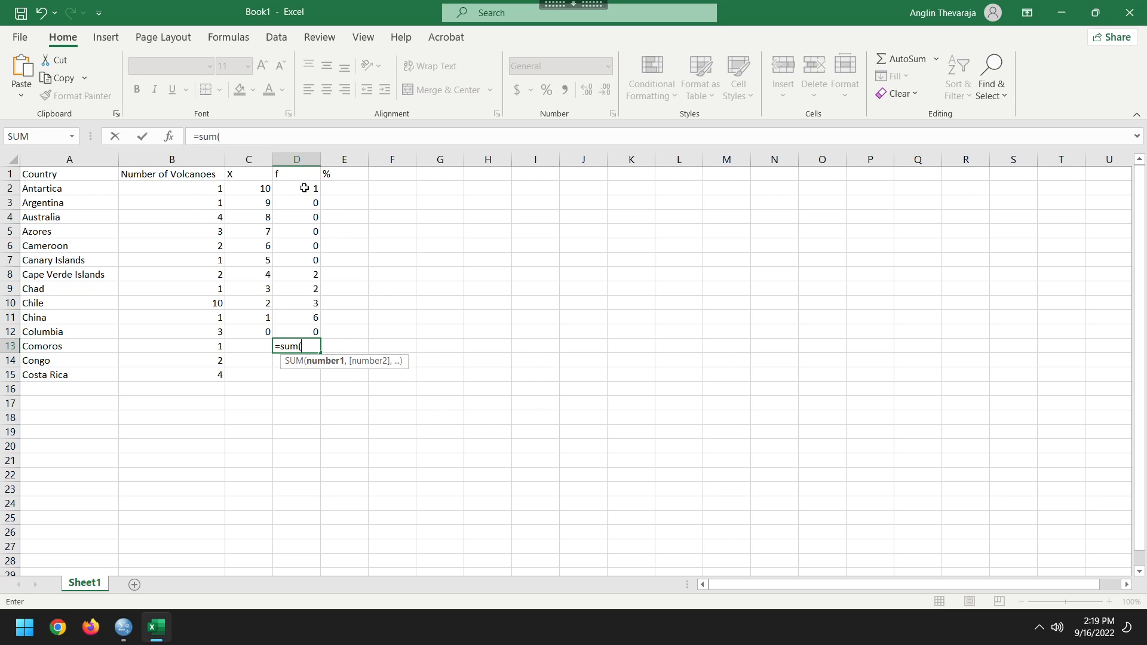
drag(304, 188, 333, 330)
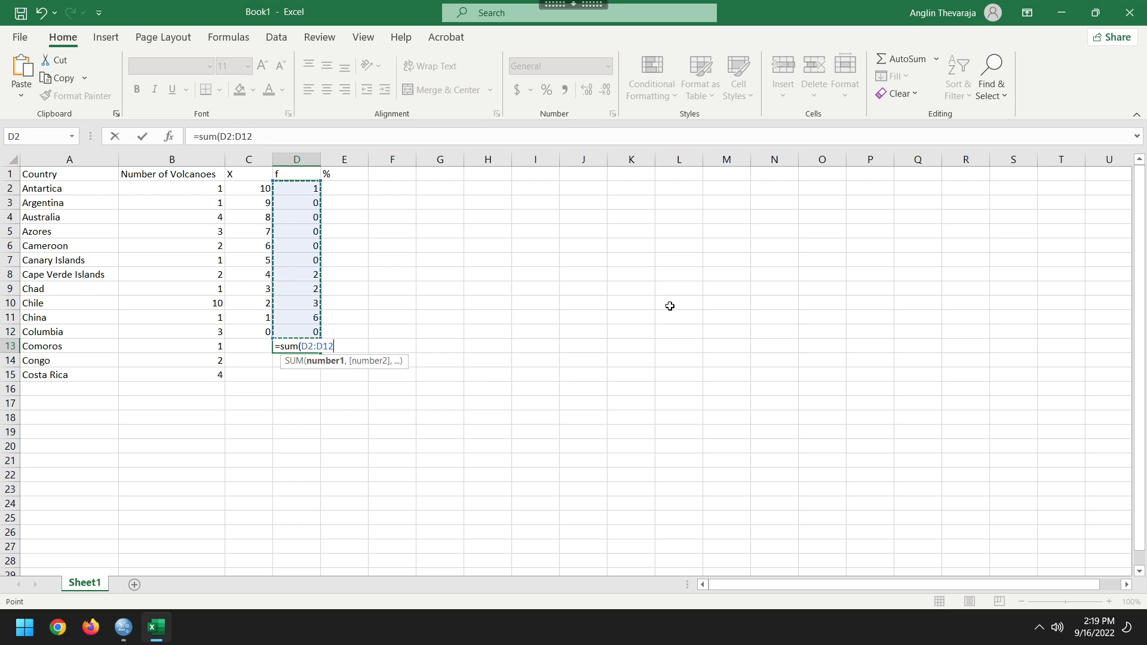
text())
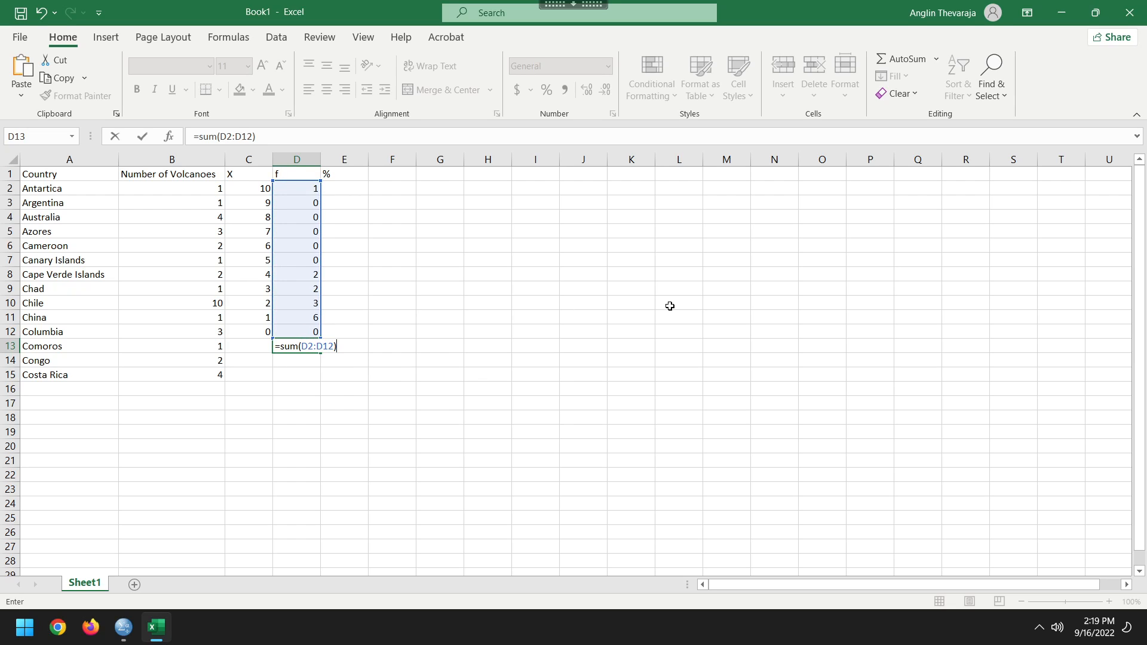
key(Return)
click(312, 343)
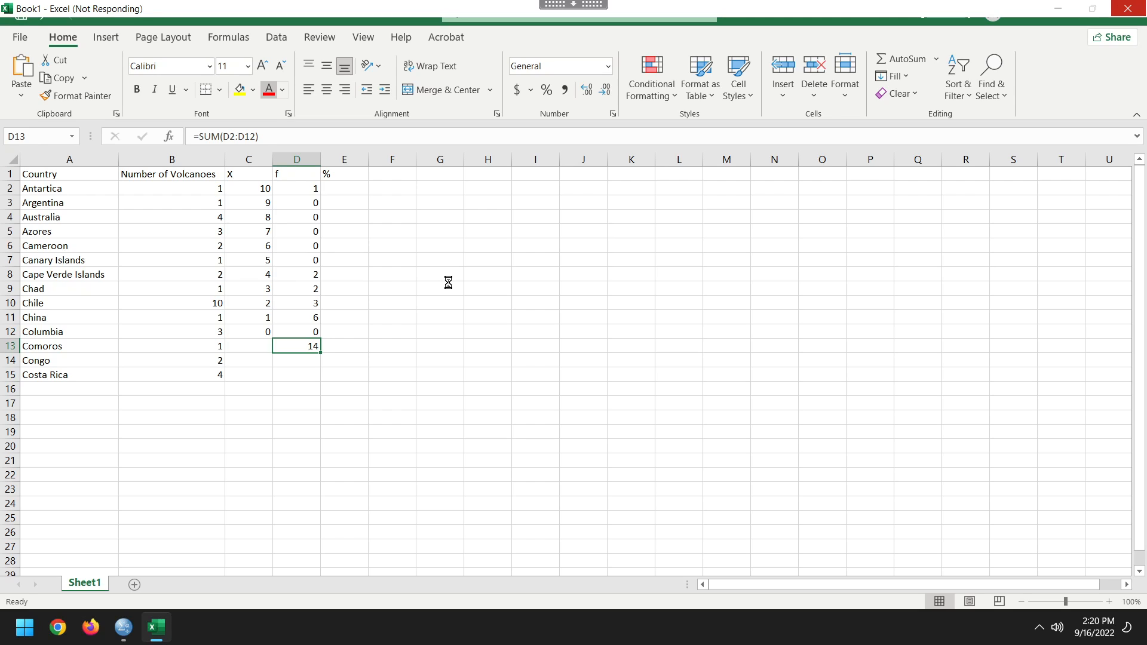
Step: Calculate the first percentage in E2 with the formula =(D2/D13)*100
click(333, 193)
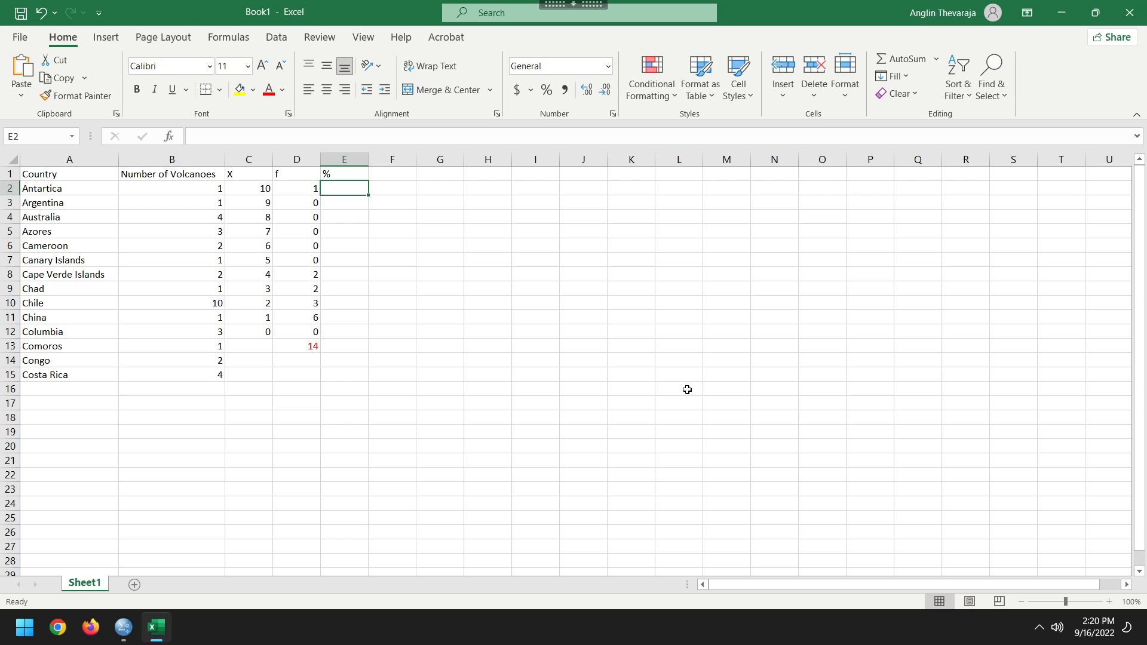
text(=)
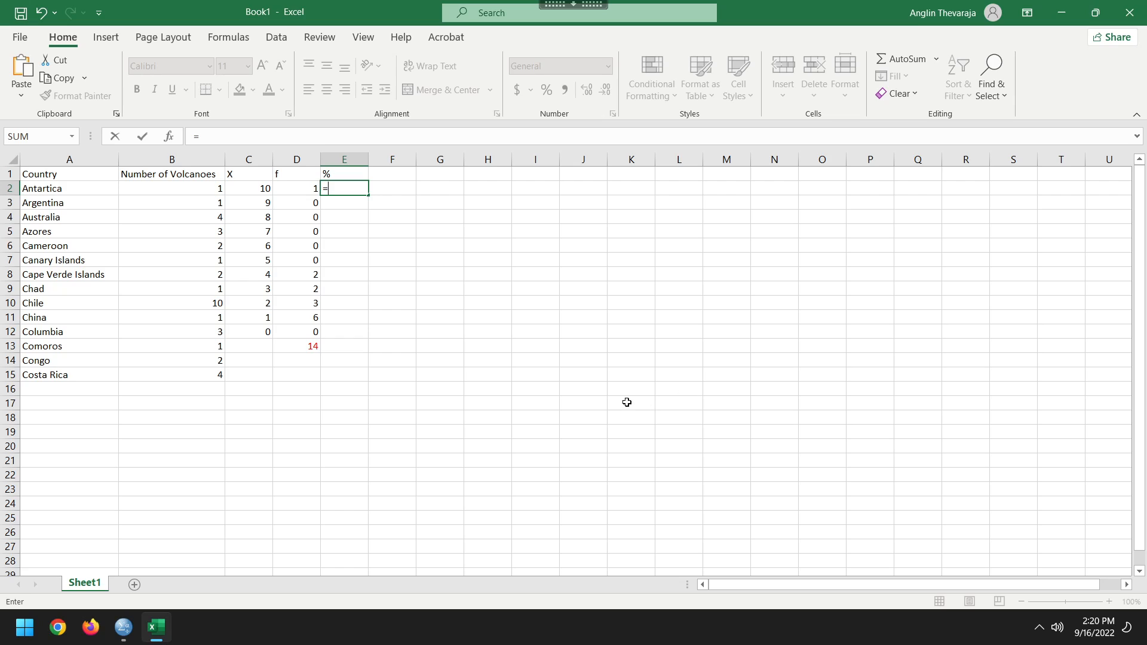
text(()
click(303, 188)
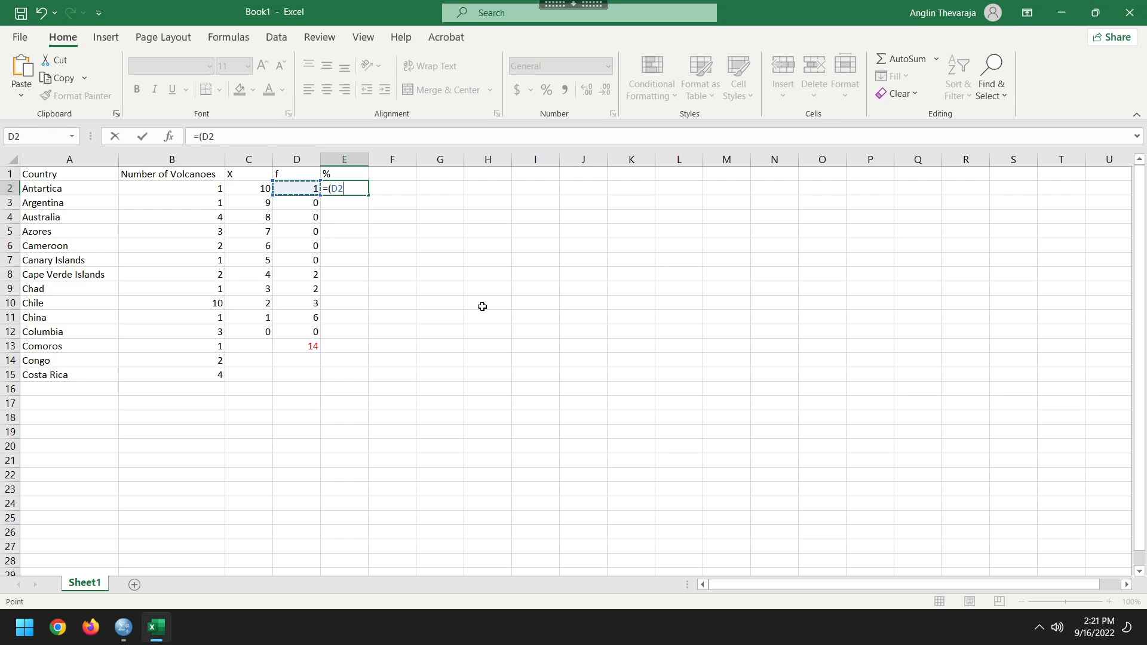
text(/)
click(306, 347)
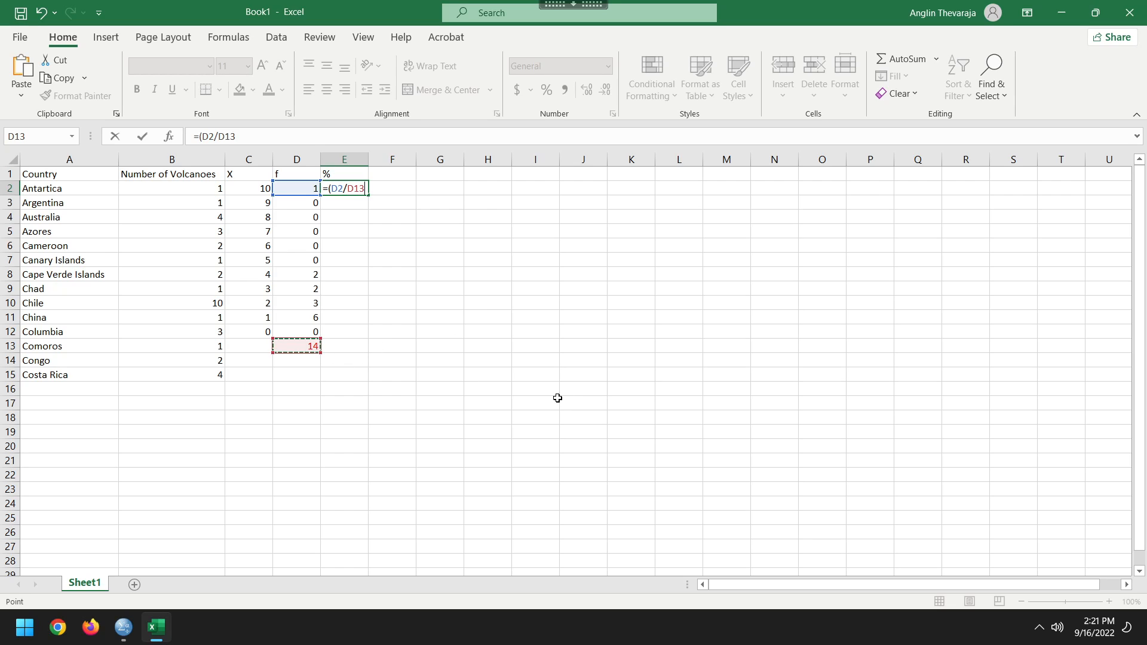
text()*100)
key(Return)
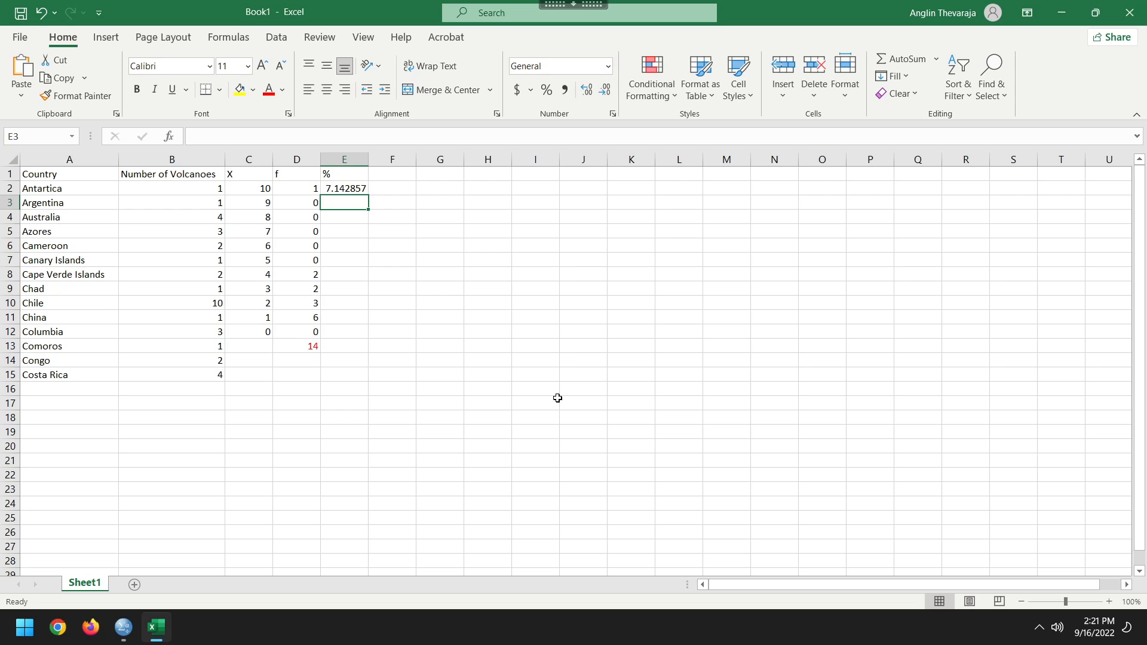
Step: Calculate the percentage for X value 9 in E3 with the formula =(D3/D13)*100
text(=)
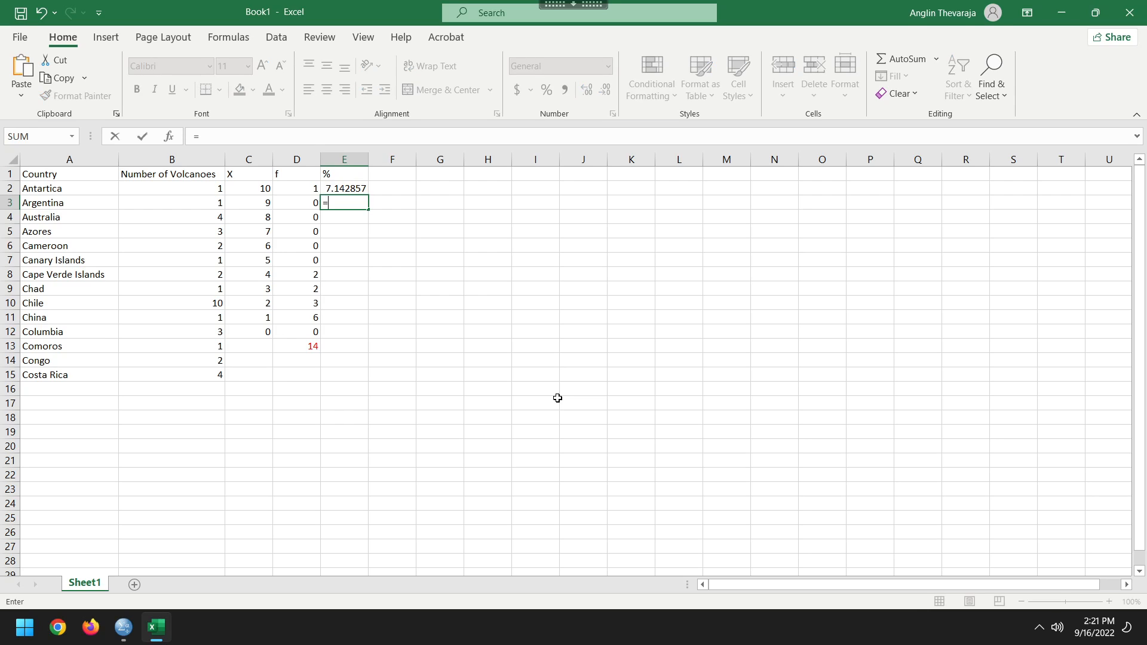
text(()
click(298, 202)
text(/)
click(307, 348)
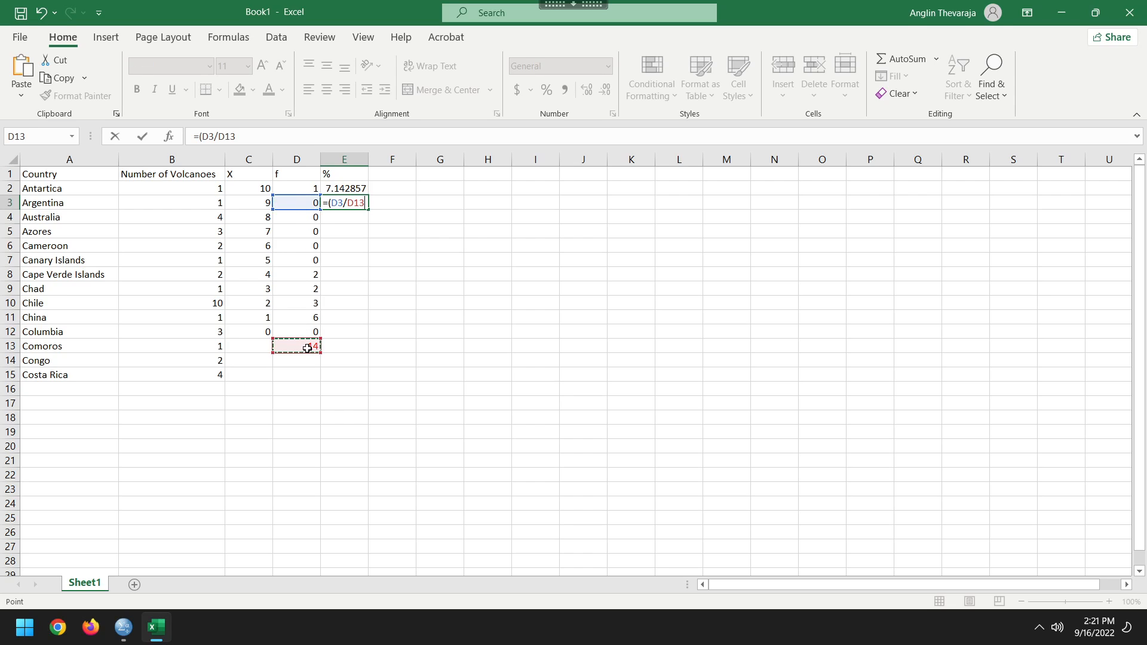
text()*100)
key(Return)
Step: Calculate the percentage for X value 8 in E4 with the formula =D4/D13*100
text(=)
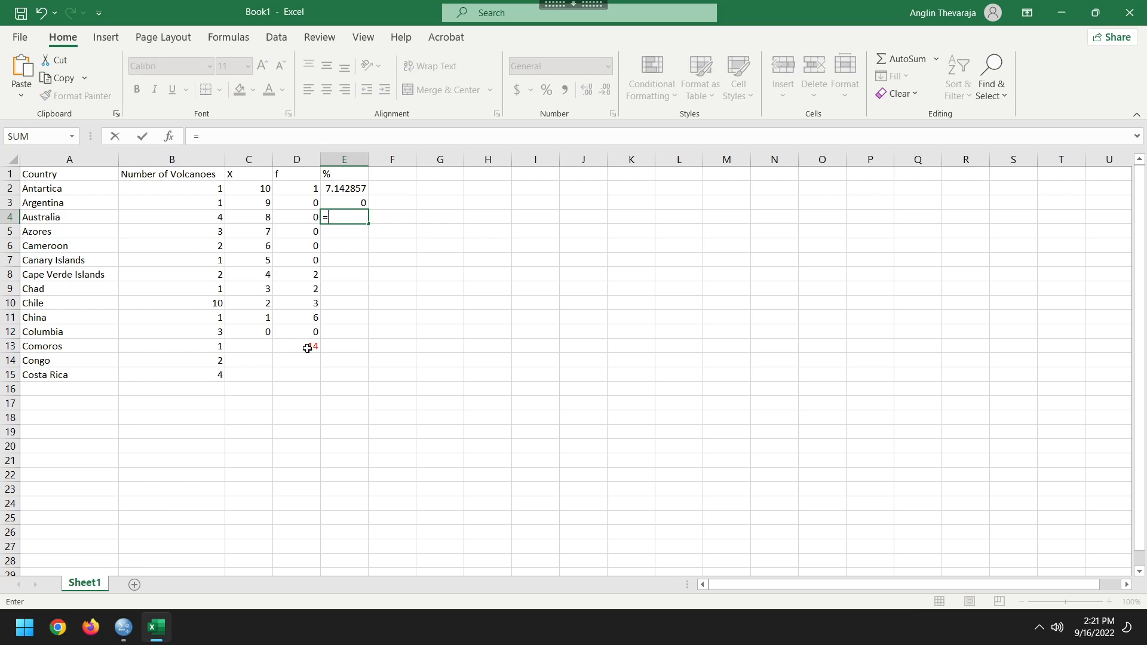
click(304, 217)
text(/)
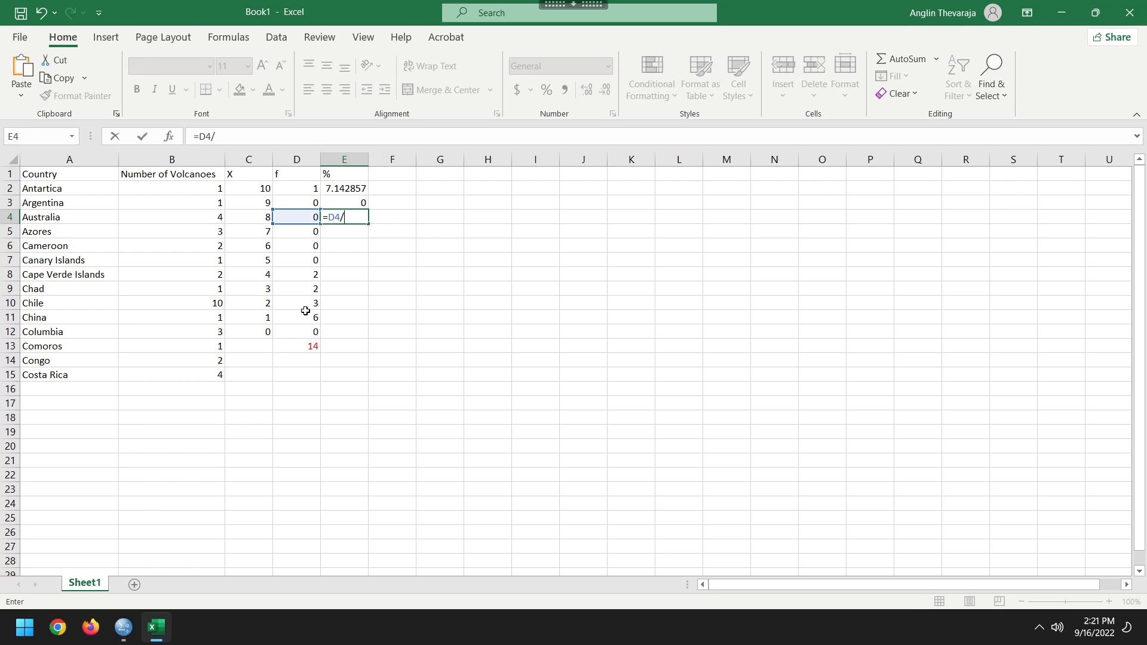
click(295, 346)
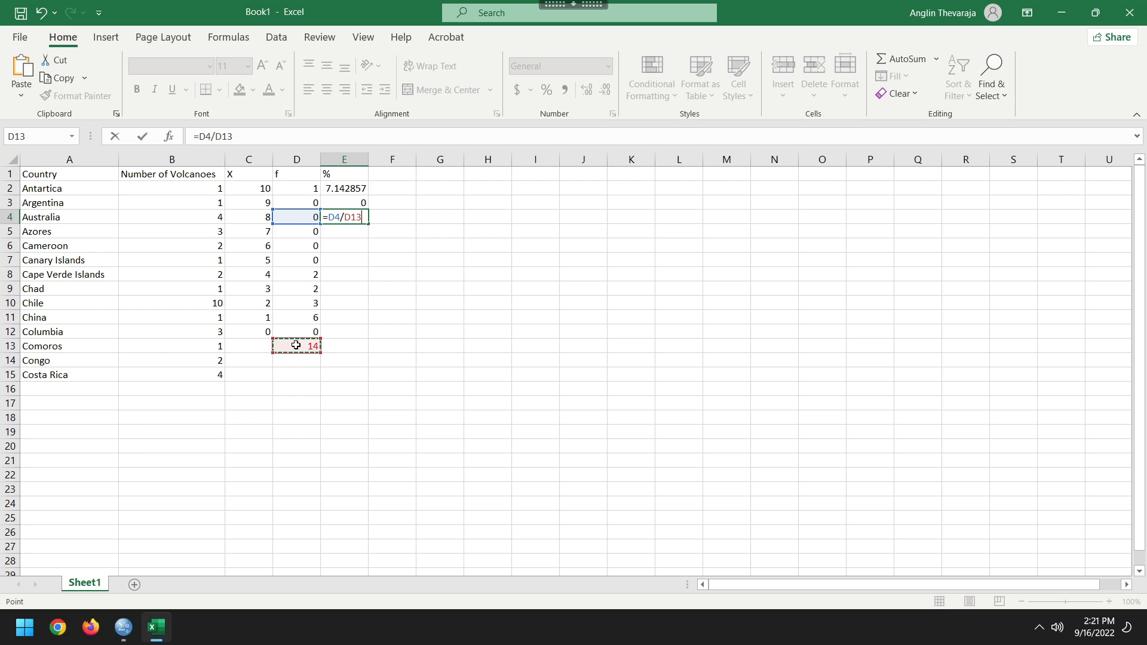
text(*100)
key(Return)
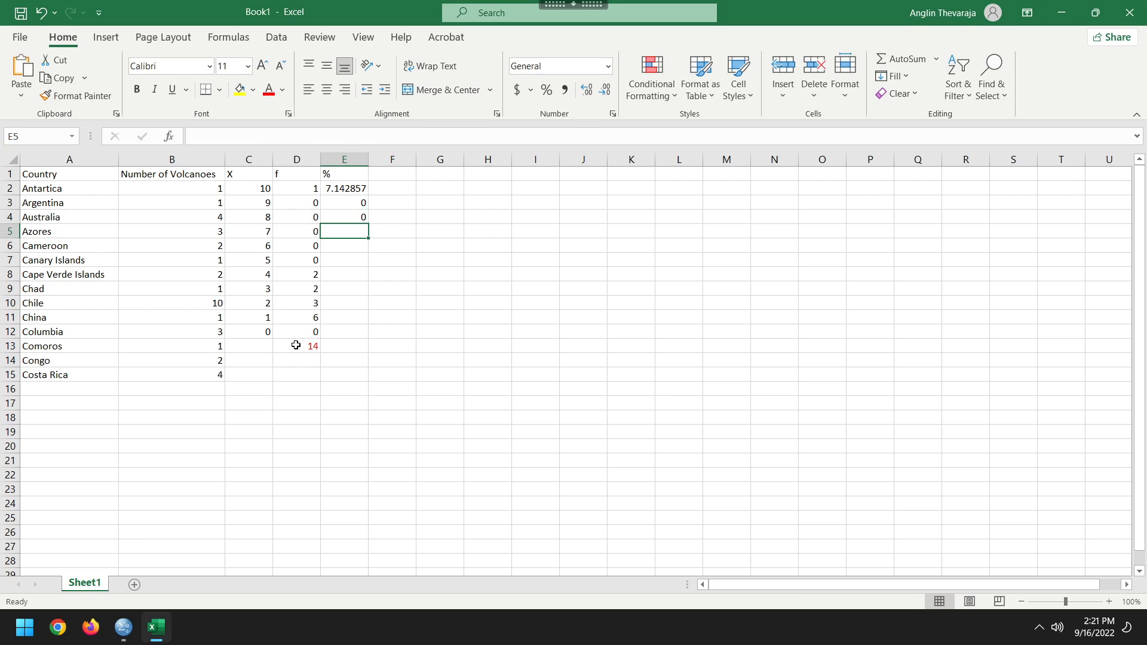
Step: Calculate the percentage for X value 7 in E5 with the formula =D5/D13*100
text(=)
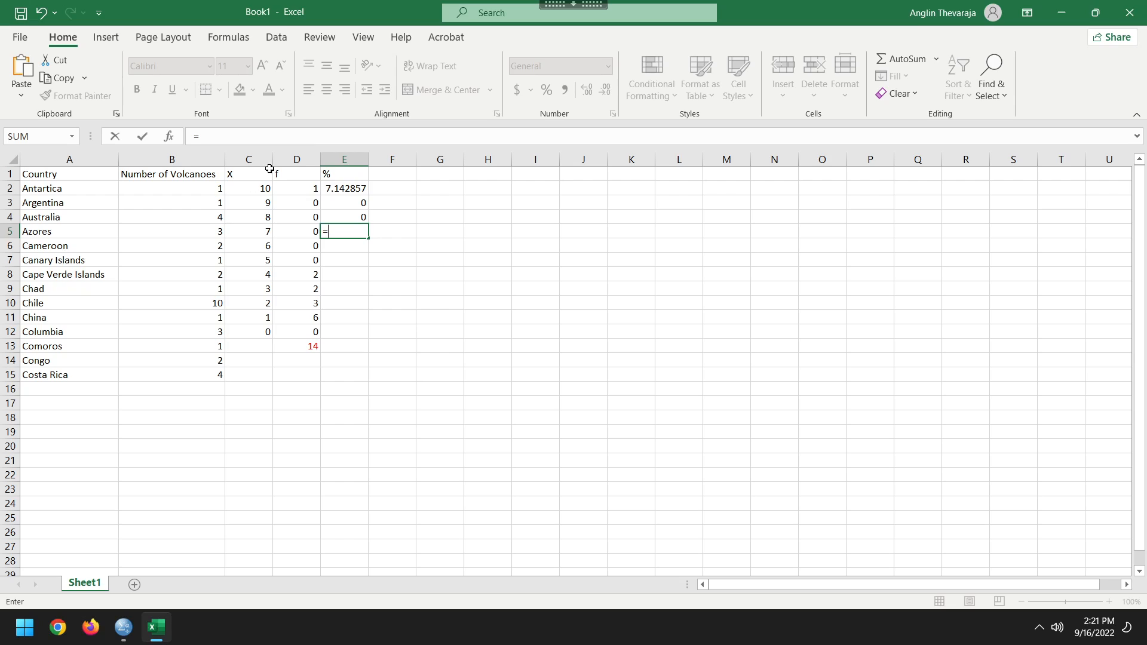
click(312, 234)
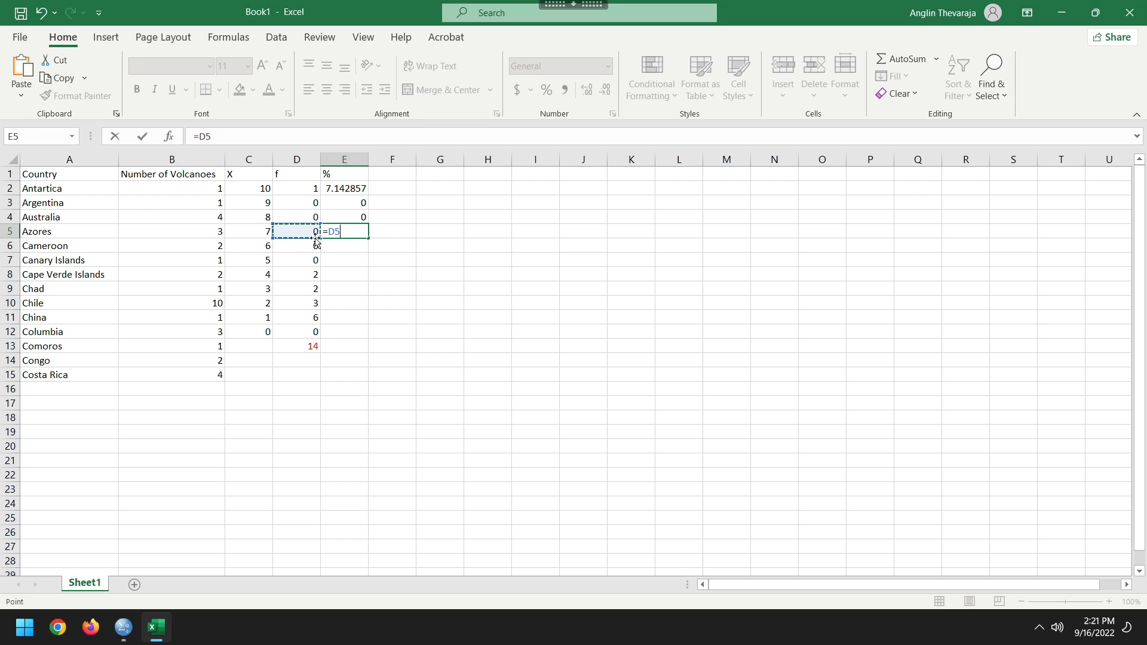
text(/)
click(303, 348)
text(*100)
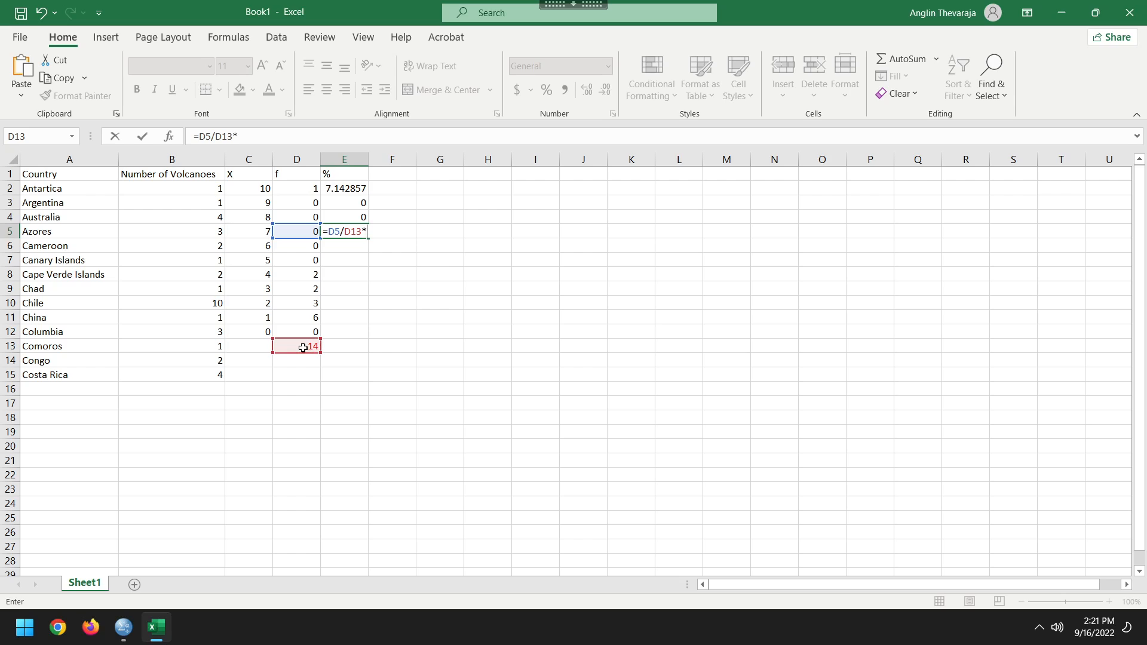
key(Return)
Step: Calculate the percentage for X value 6 in E6 with the formula =D6/D13*100
text(=)
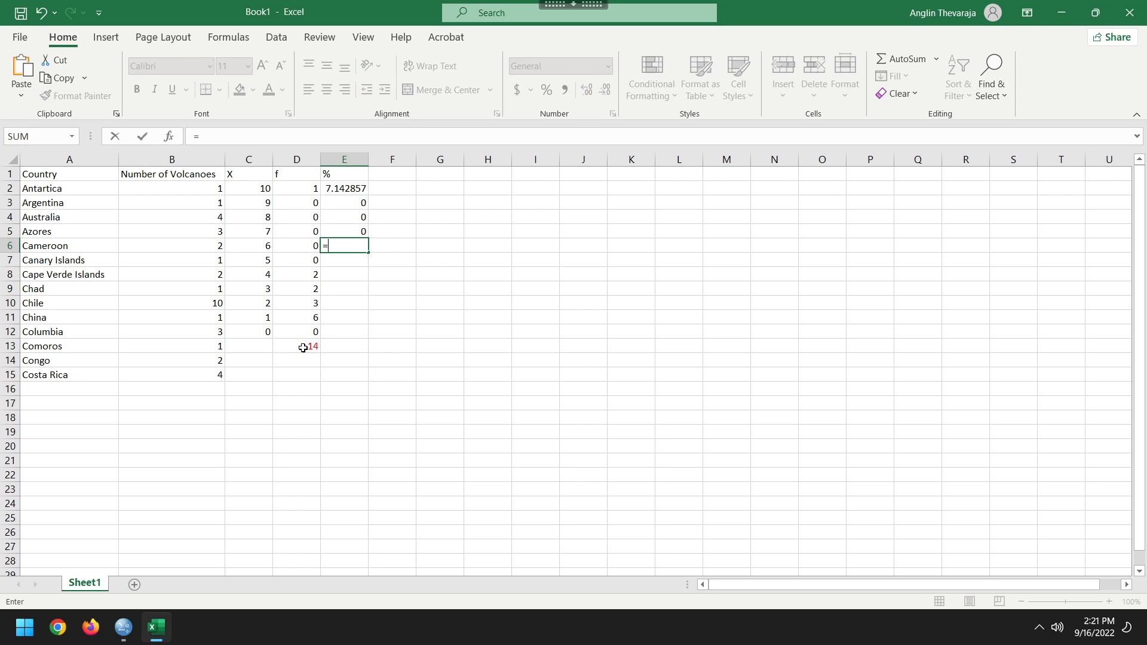
click(309, 248)
text(/)
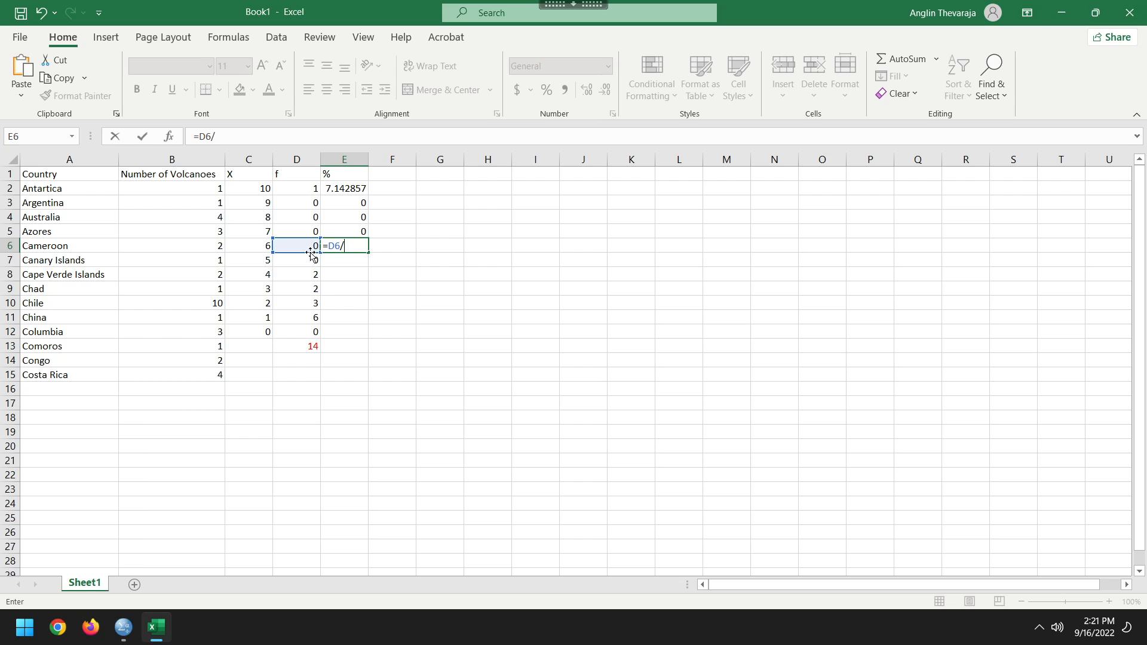
click(316, 345)
text(*100)
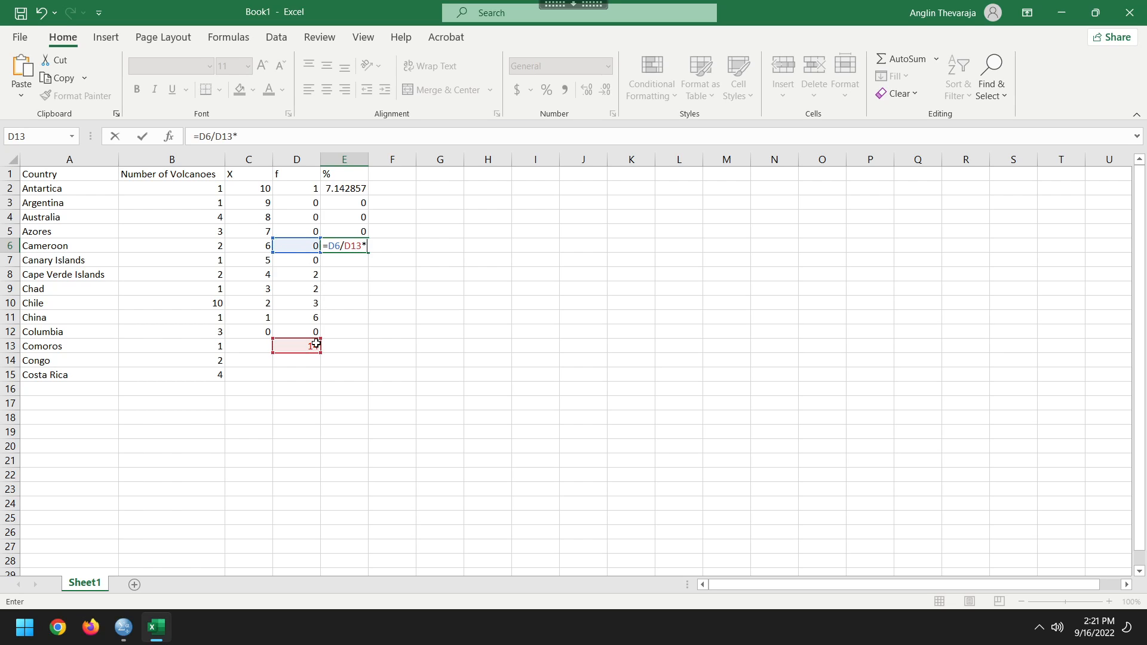
key(Return)
Step: Calculate the percentage for X value 5 in E7 with the formula =D7/D13*100
text(=)
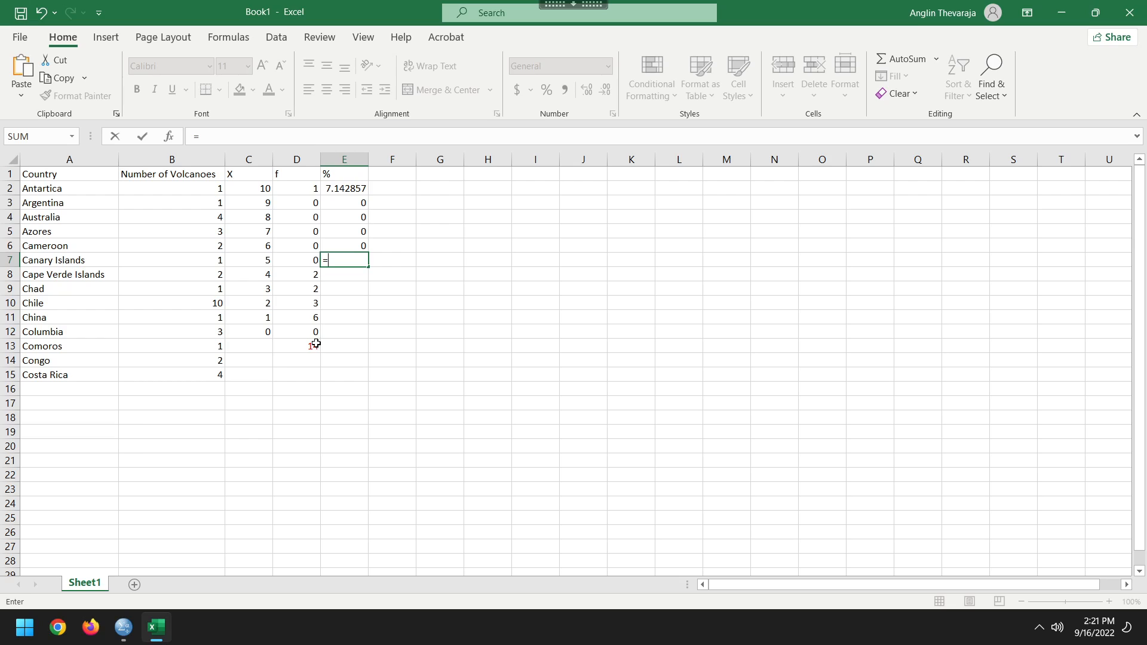
click(309, 261)
text(/)
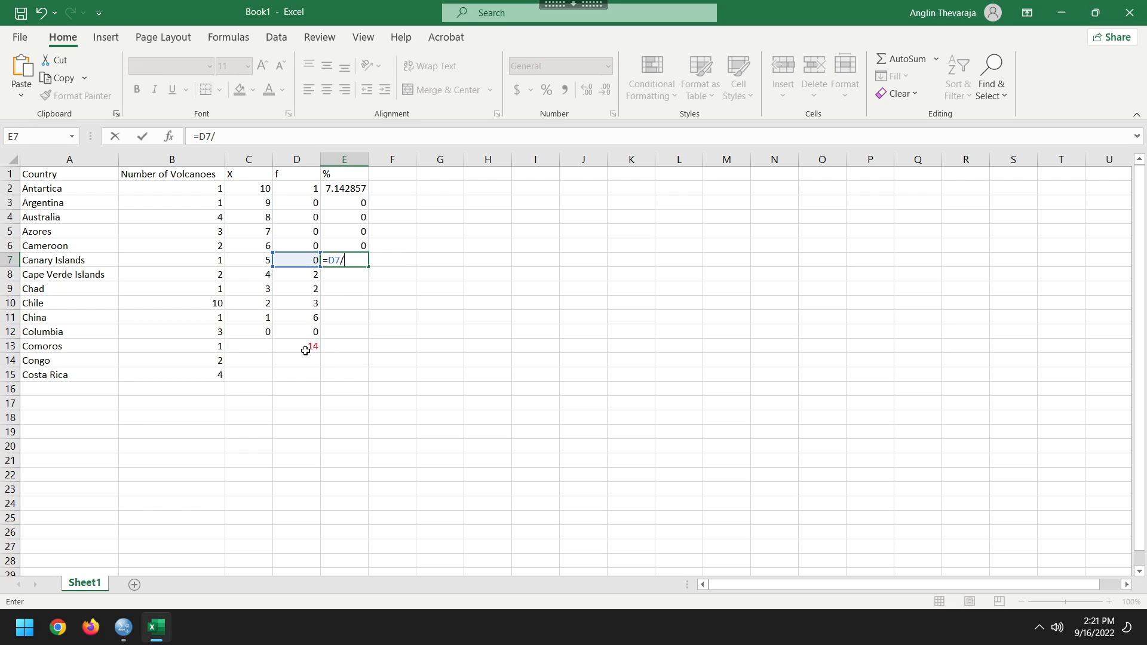
click(305, 347)
text(*100)
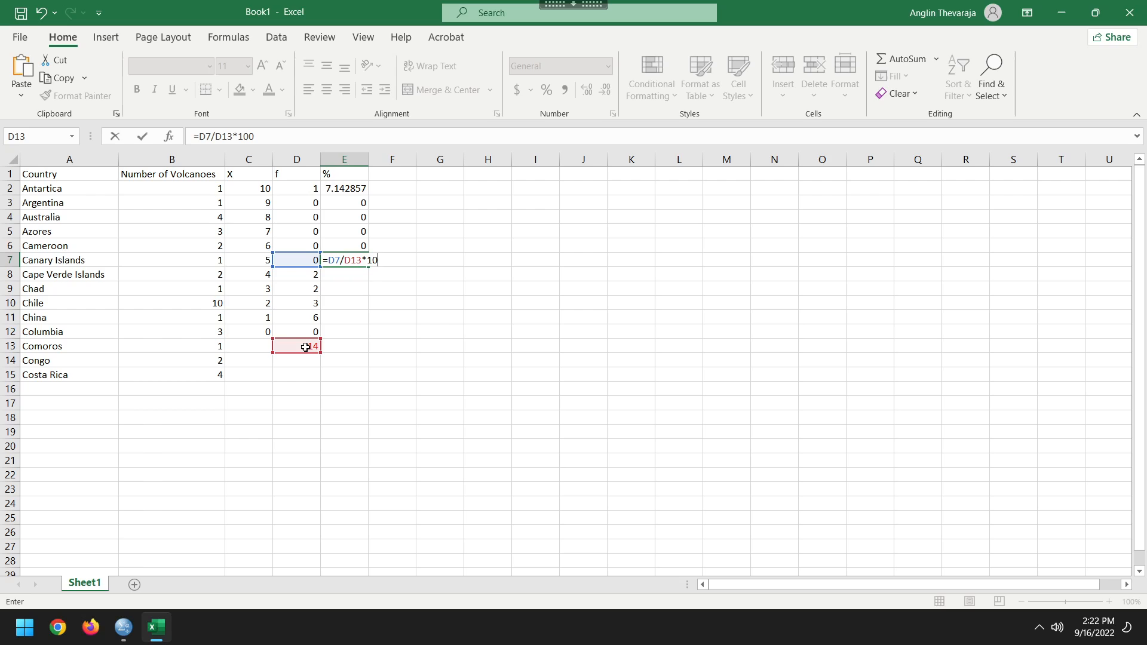
key(Return)
Step: Calculate the percentage for X value 4 in E8 with the formula =D8/D13*100
text(=)
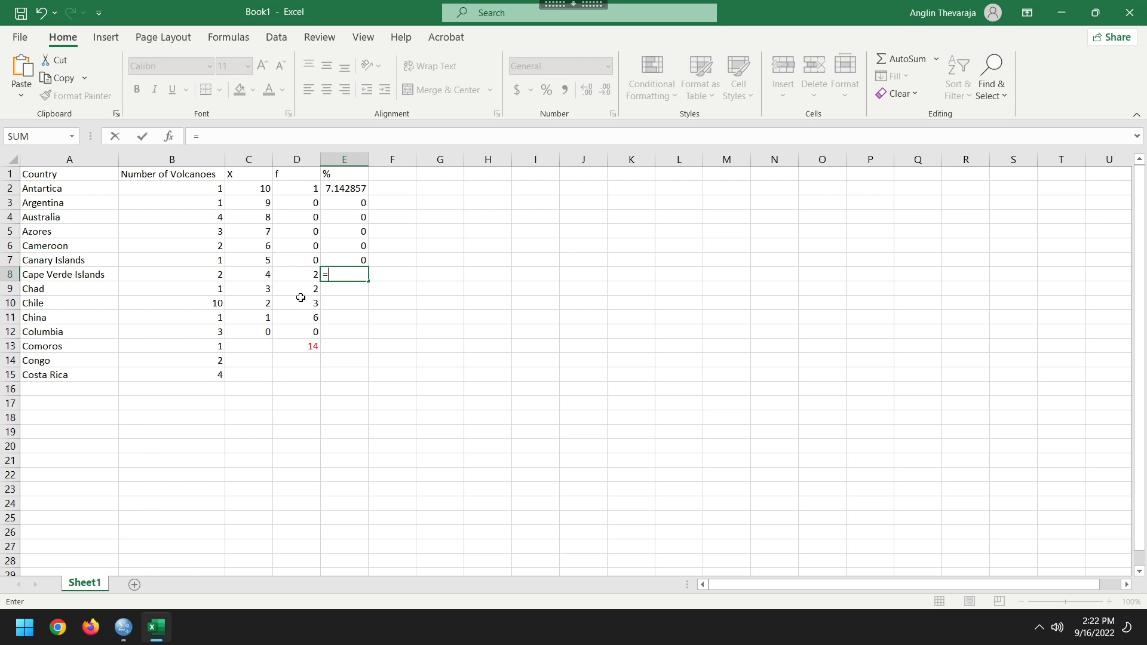
click(301, 274)
text(/)
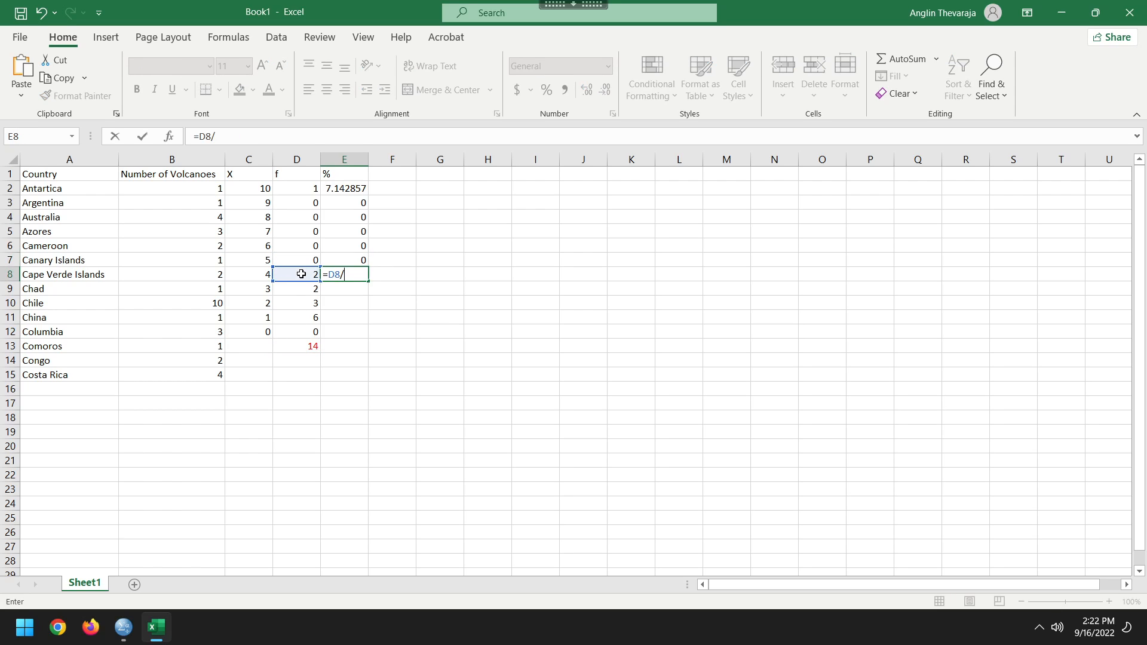
click(304, 350)
text(*100)
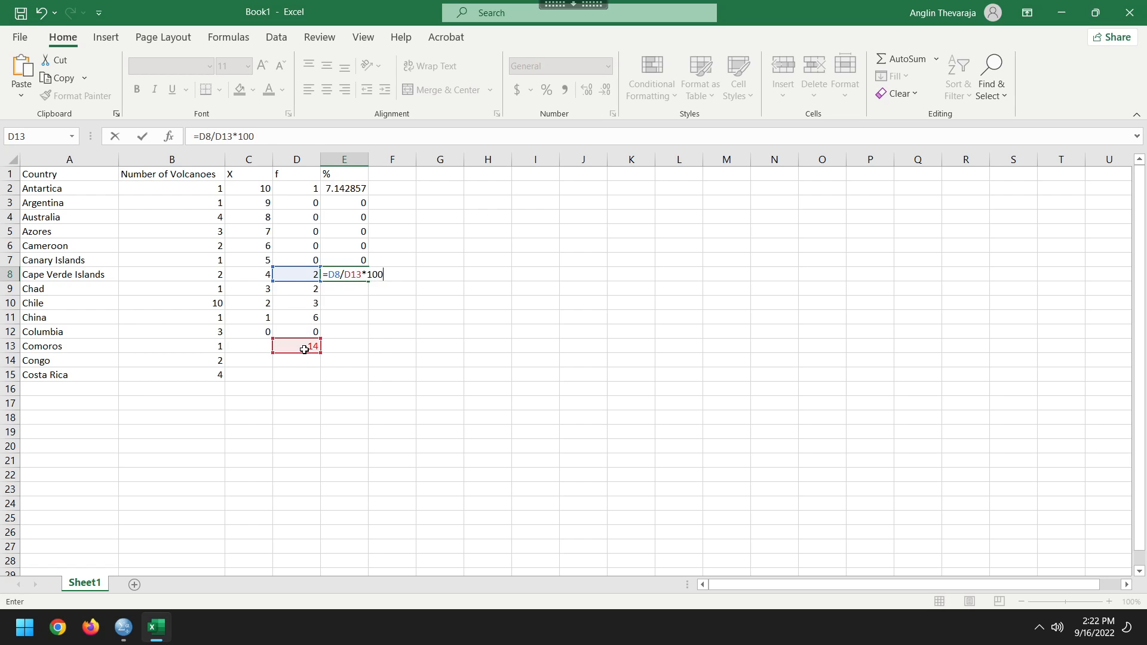
key(Return)
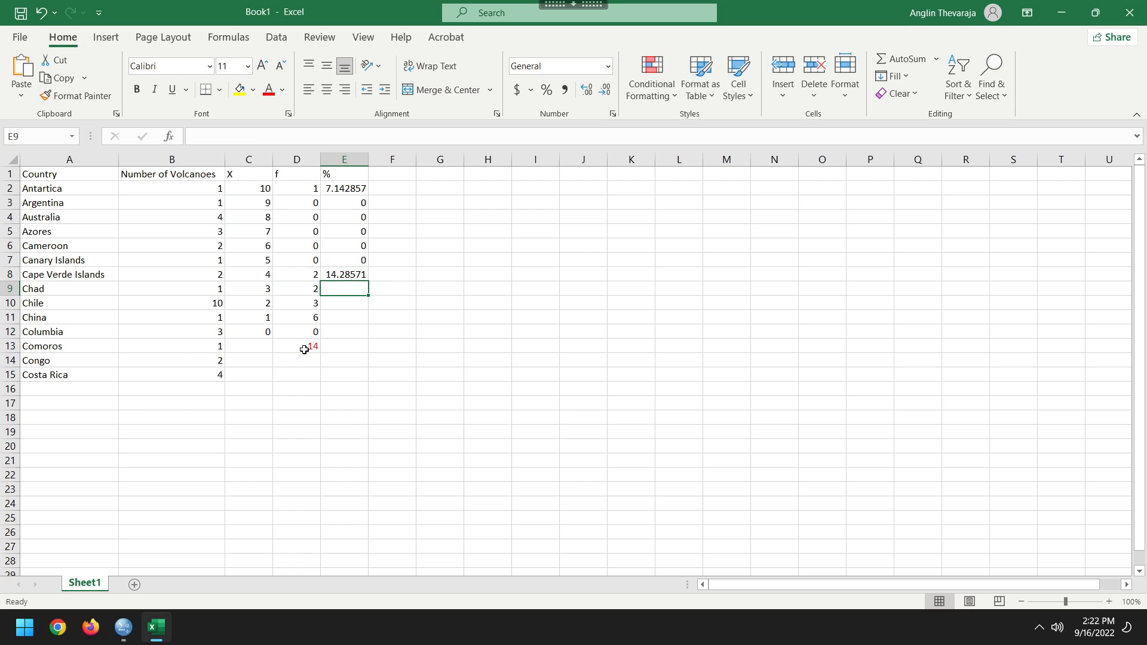
Step: Calculate the percentage for X value 3 in E9 with the formula =D9/D13*100
text(=)
click(298, 289)
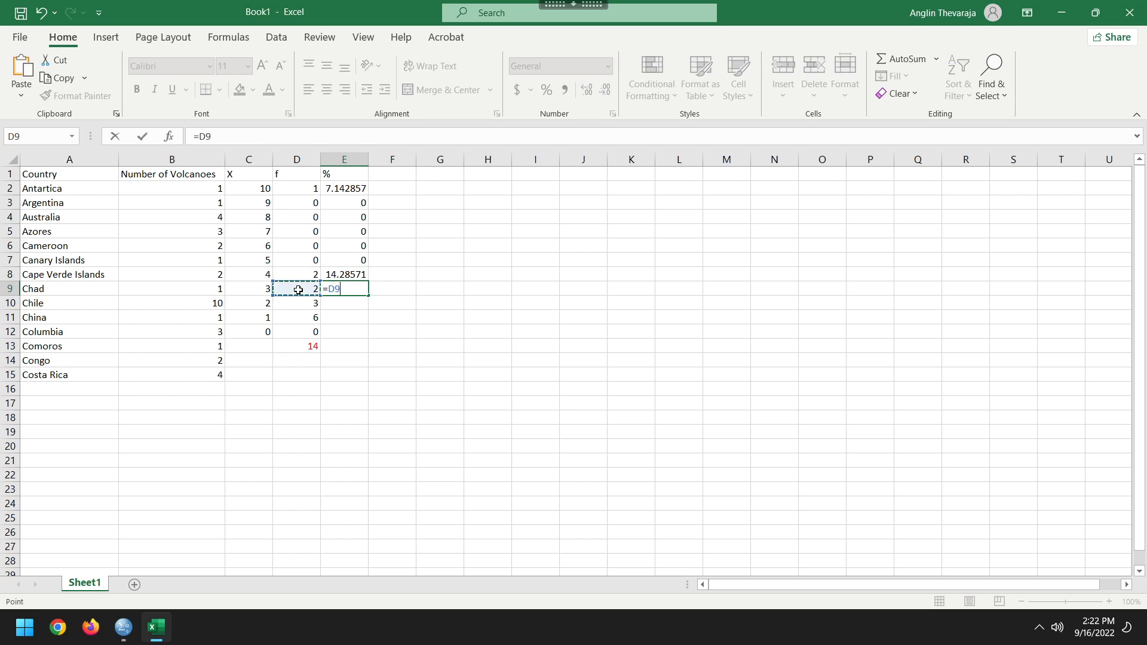
text(/)
click(311, 348)
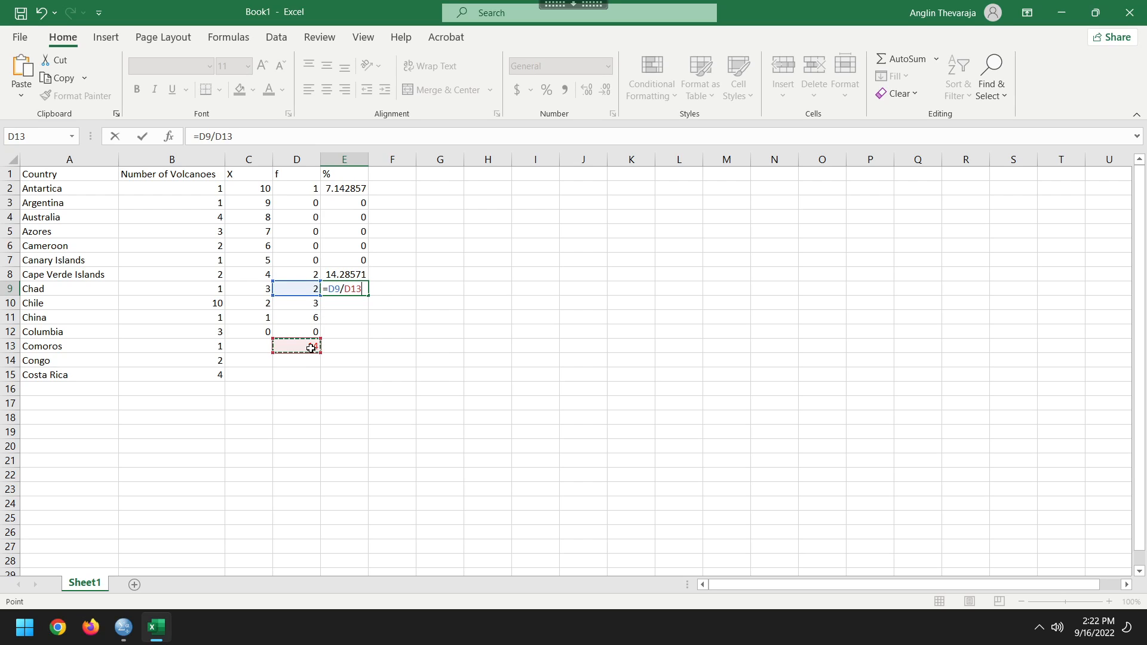
text(*100)
key(Return)
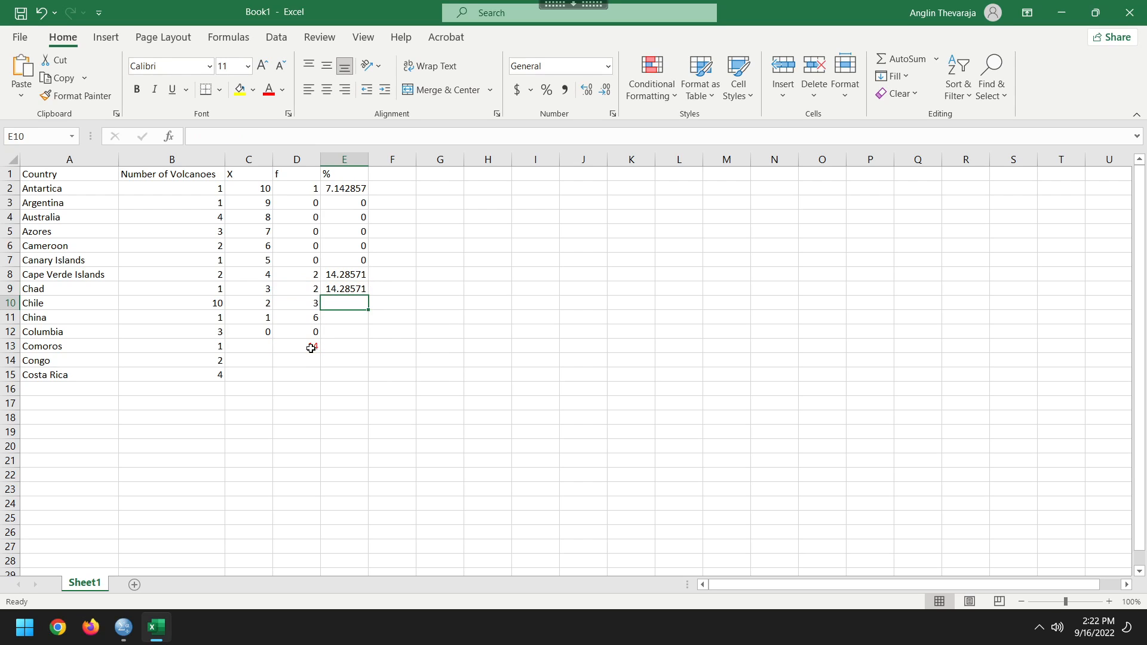
Step: Calculate the percentage for X value 2 in E10 with the formula =D10/D13*100
text(=)
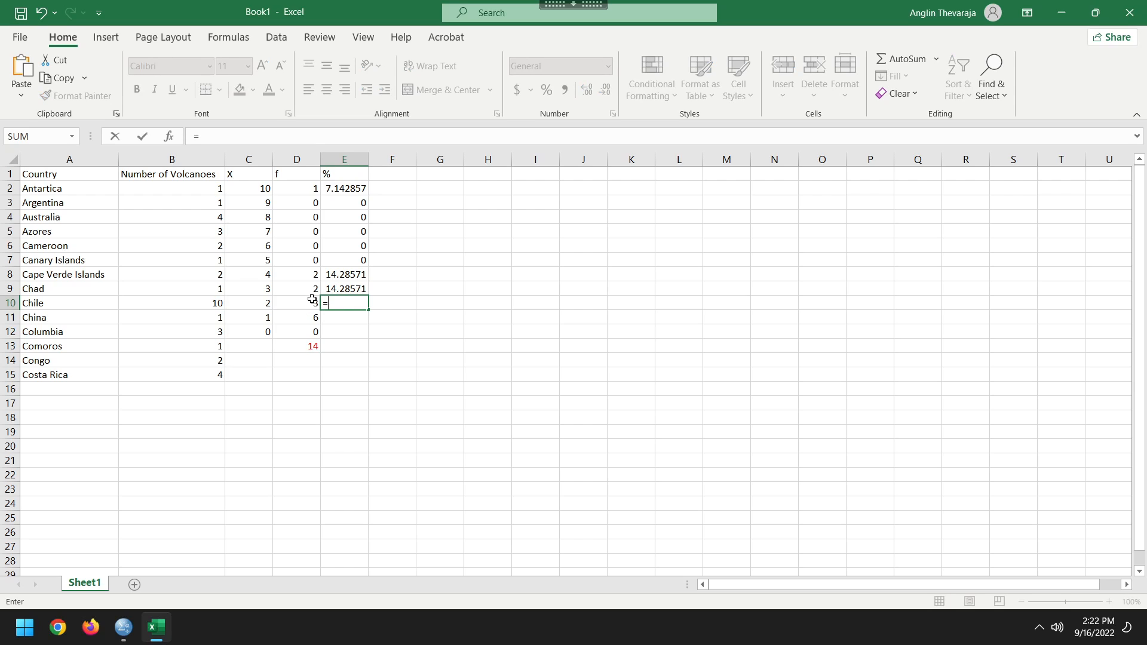
click(312, 300)
text(/)
click(313, 345)
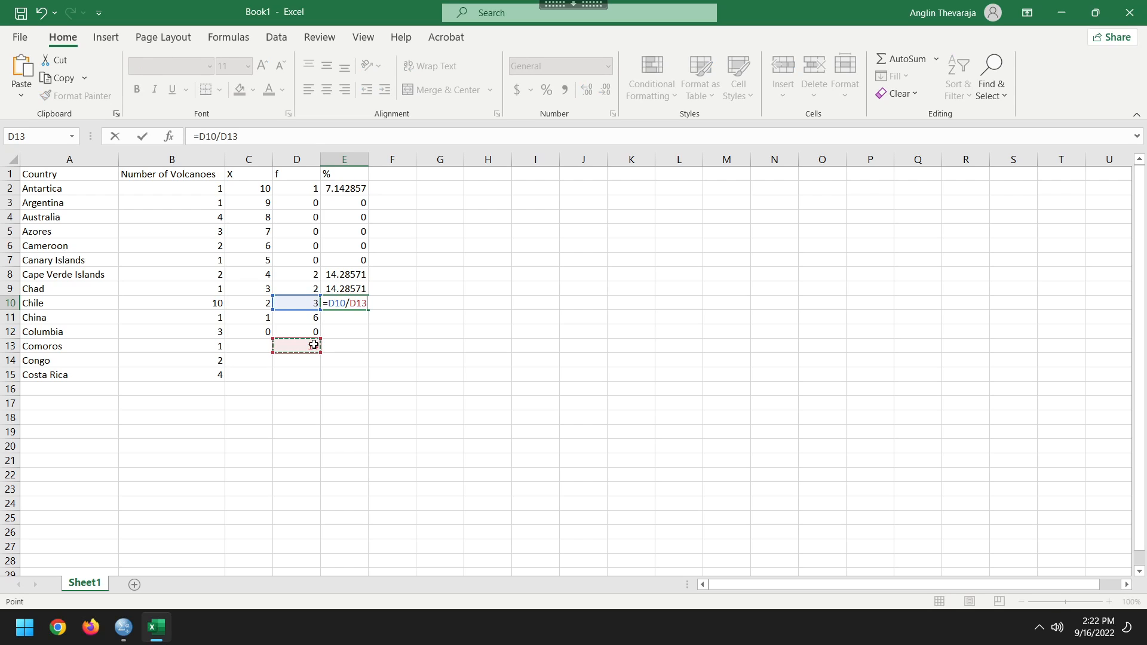
text(*100)
key(Return)
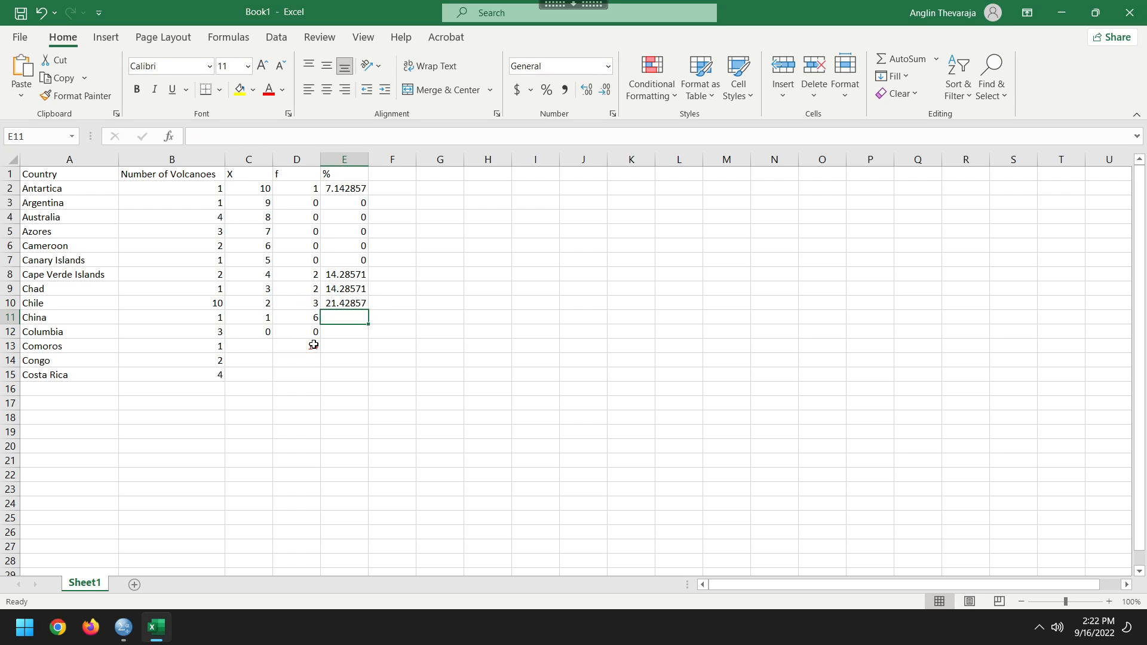
Step: Calculate the percentage for X value 1 in E11 with the formula =D11/D13*100
text(=)
click(305, 321)
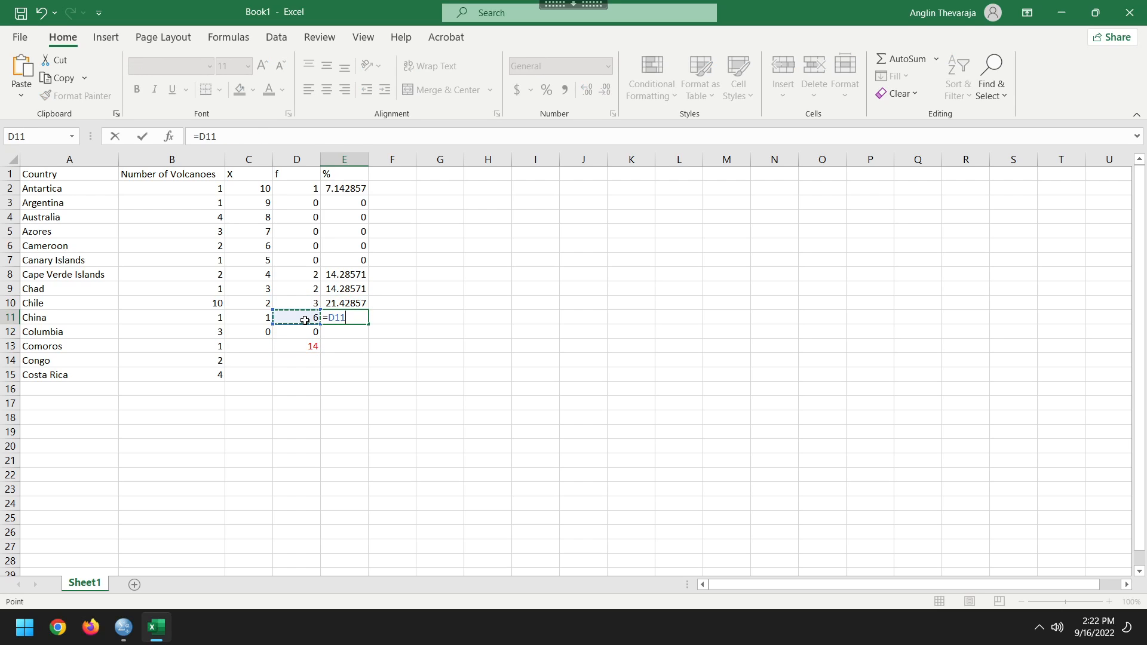
text(/)
click(299, 349)
text(*100)
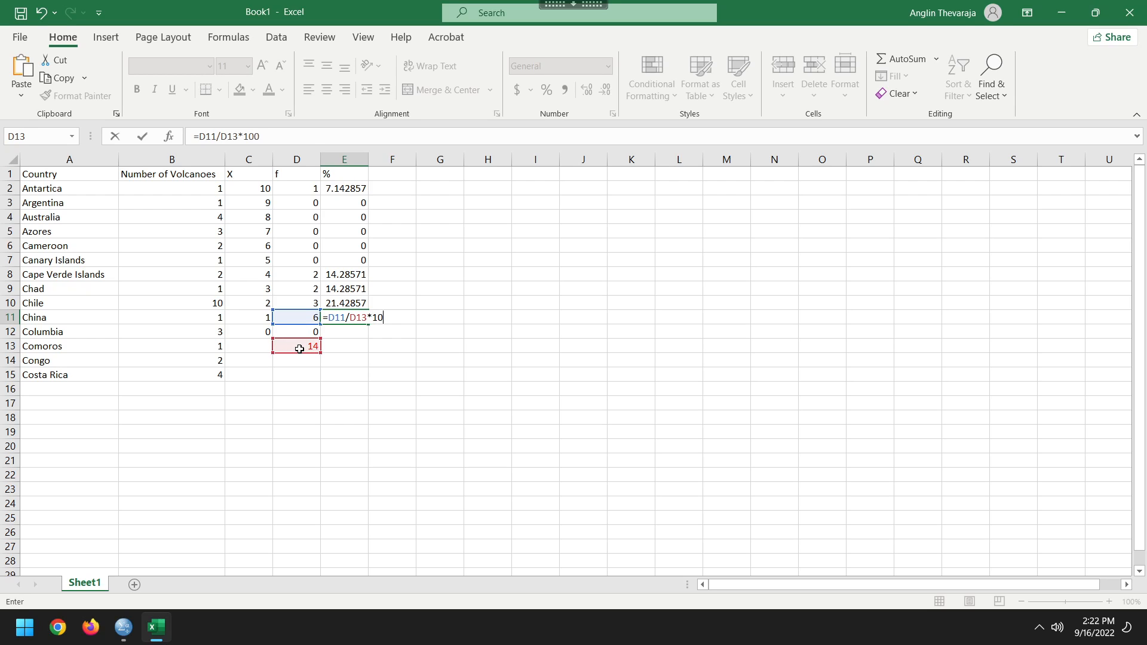
key(Return)
Step: Calculate the percentage for X value 0 in E12 with the formula =D12/D13*100
text(=)
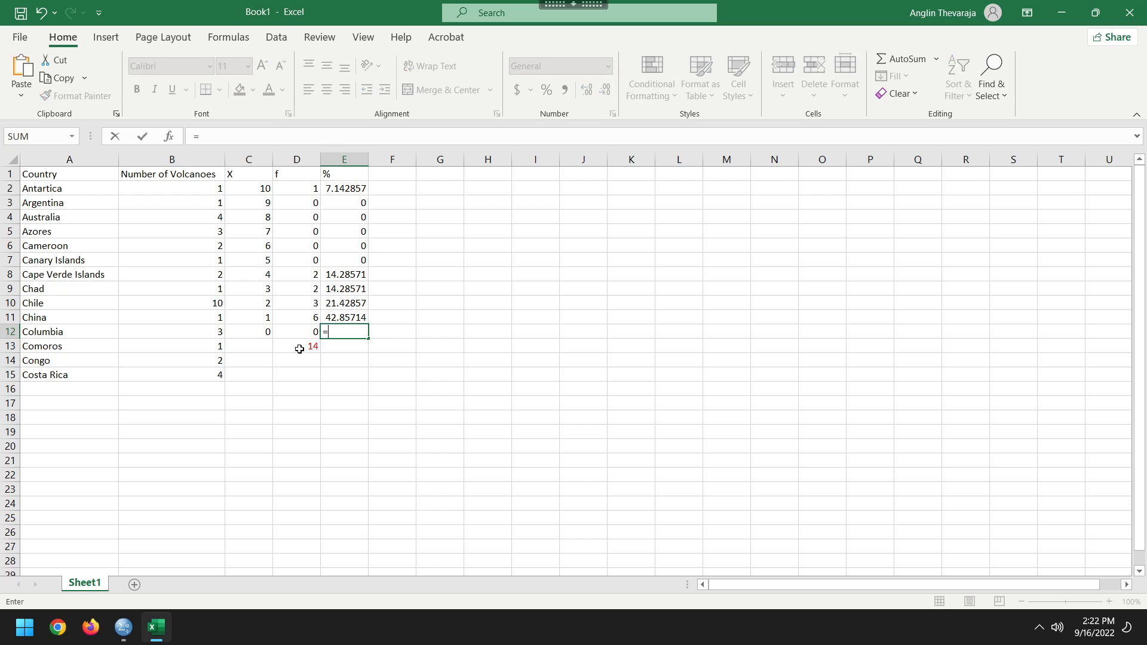
click(302, 333)
text(/)
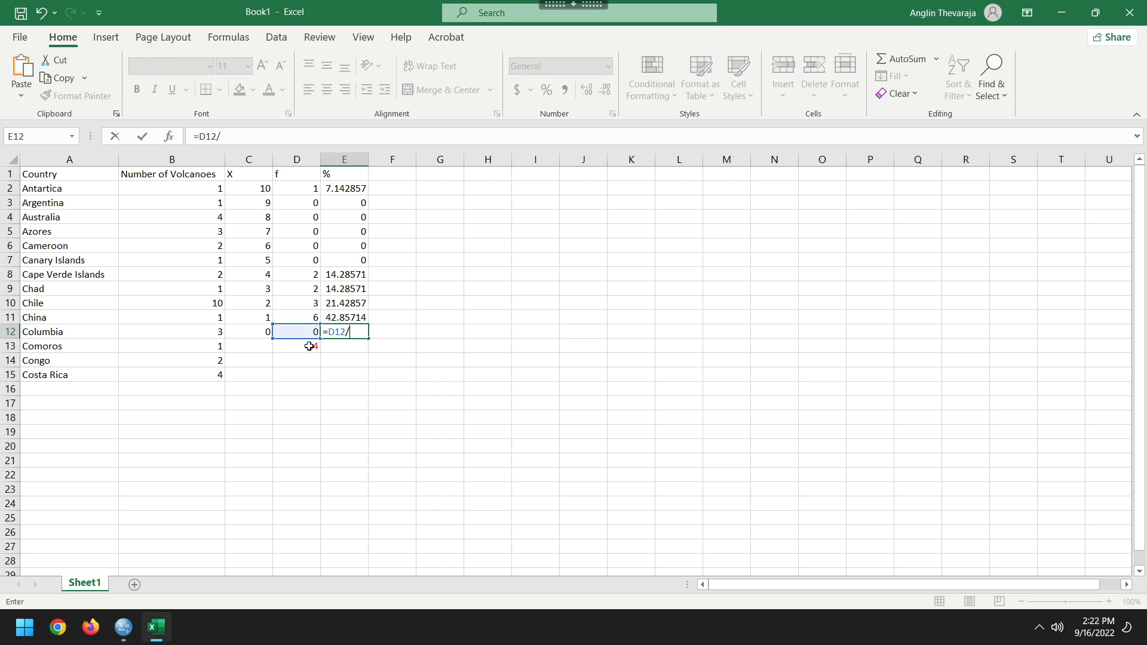
click(309, 346)
text(*100)
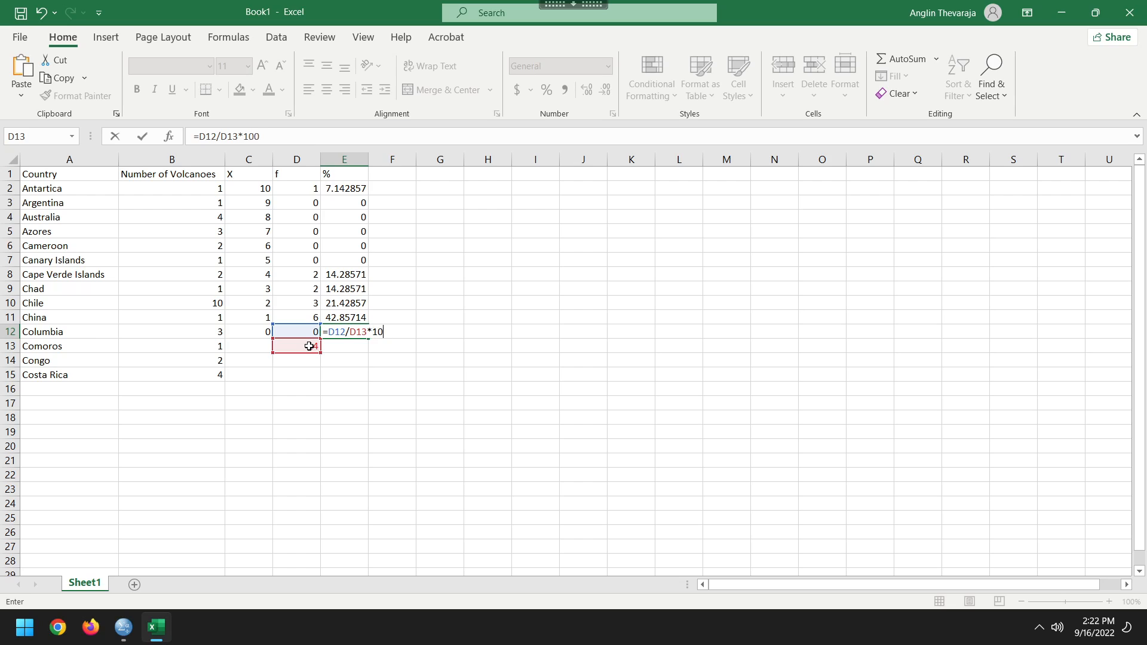
key(Return)
click(457, 315)
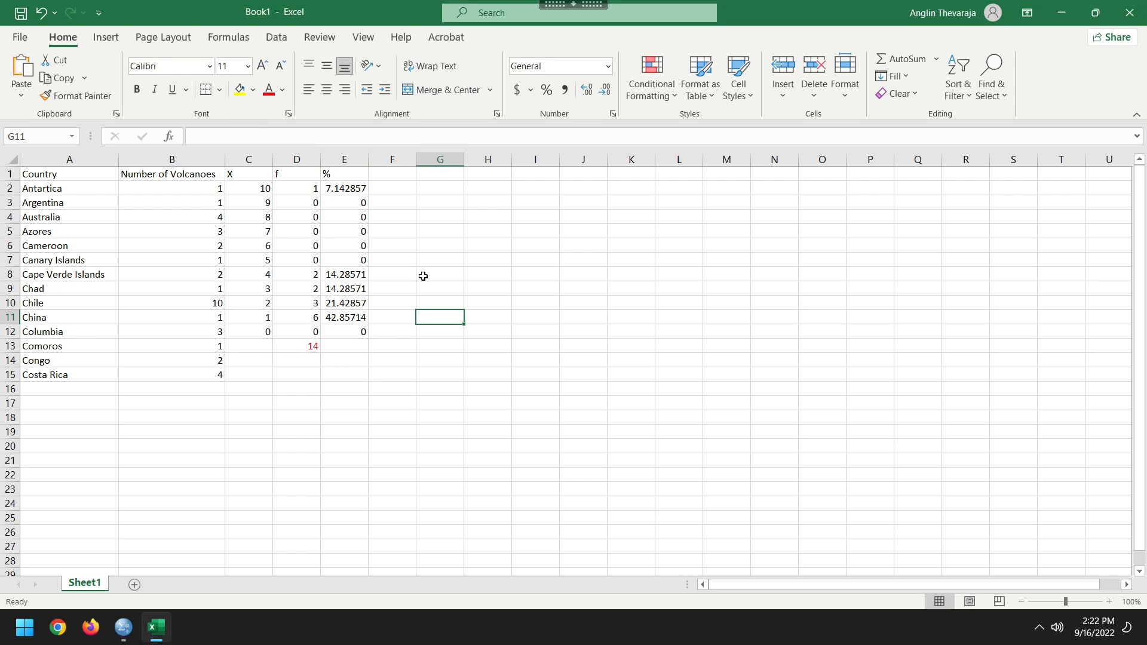
Step: Increase the percentages in E2:E12 to 13 decimal places and widen column E so the longer numbers fit
drag(366, 162, 373, 182)
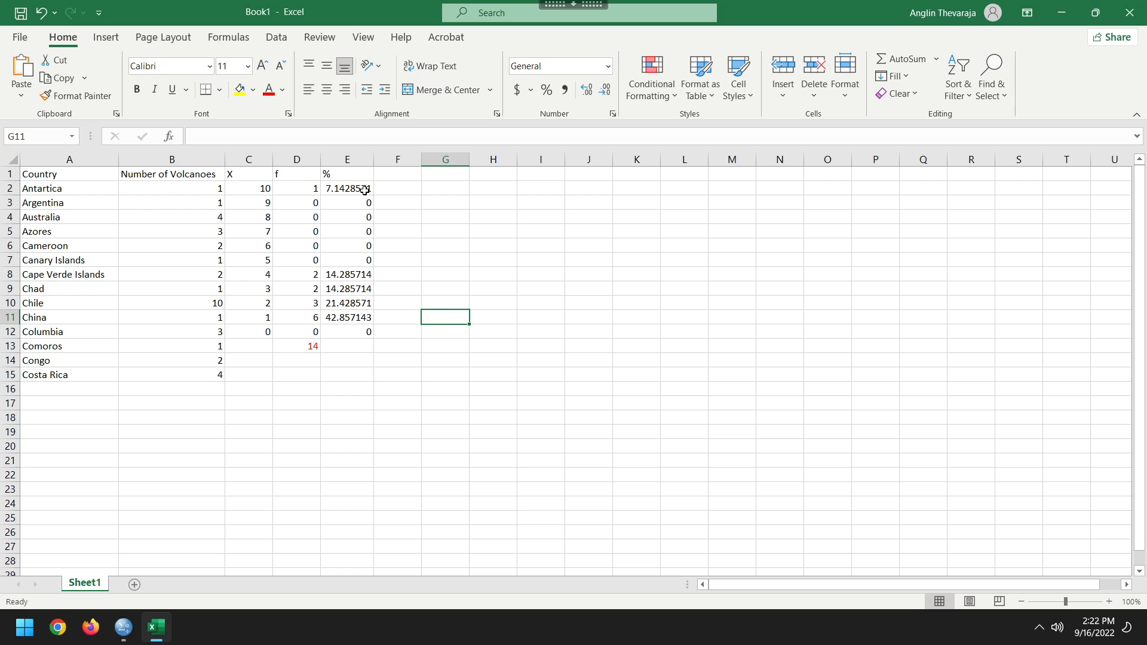
drag(364, 190, 365, 334)
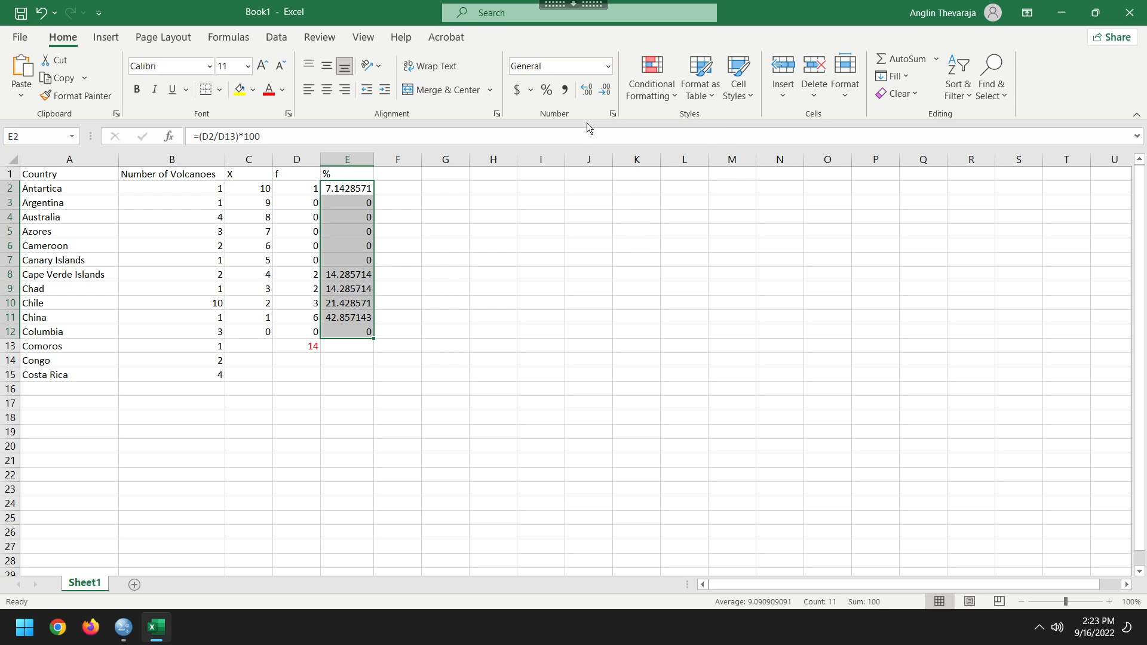
click(587, 92)
click(586, 92)
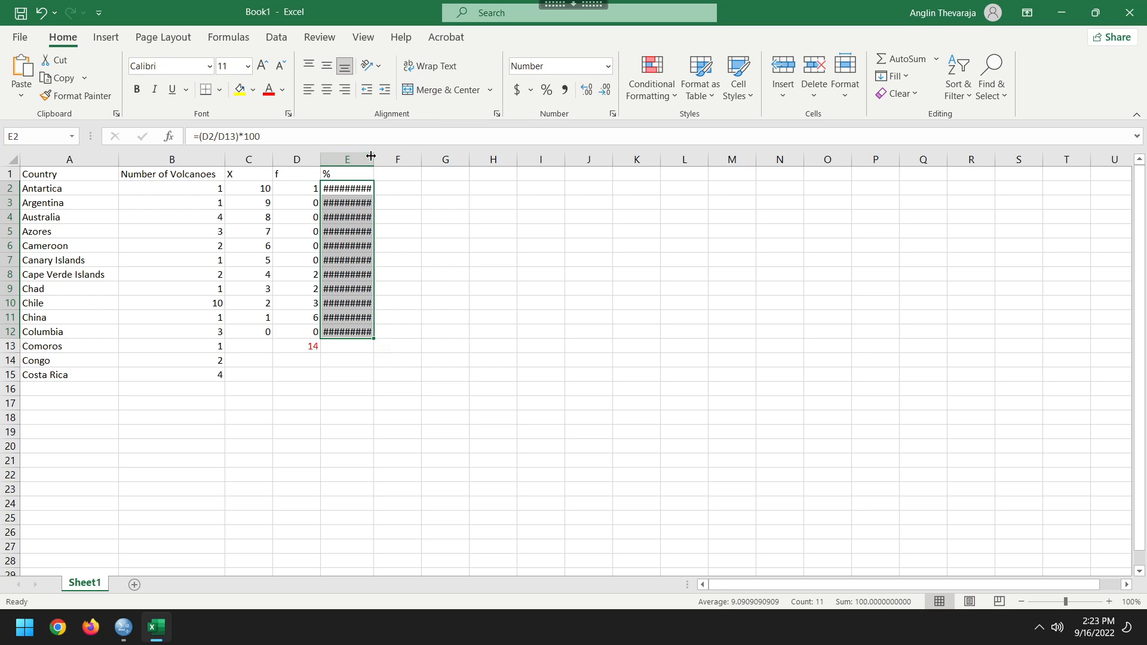
drag(374, 159, 427, 163)
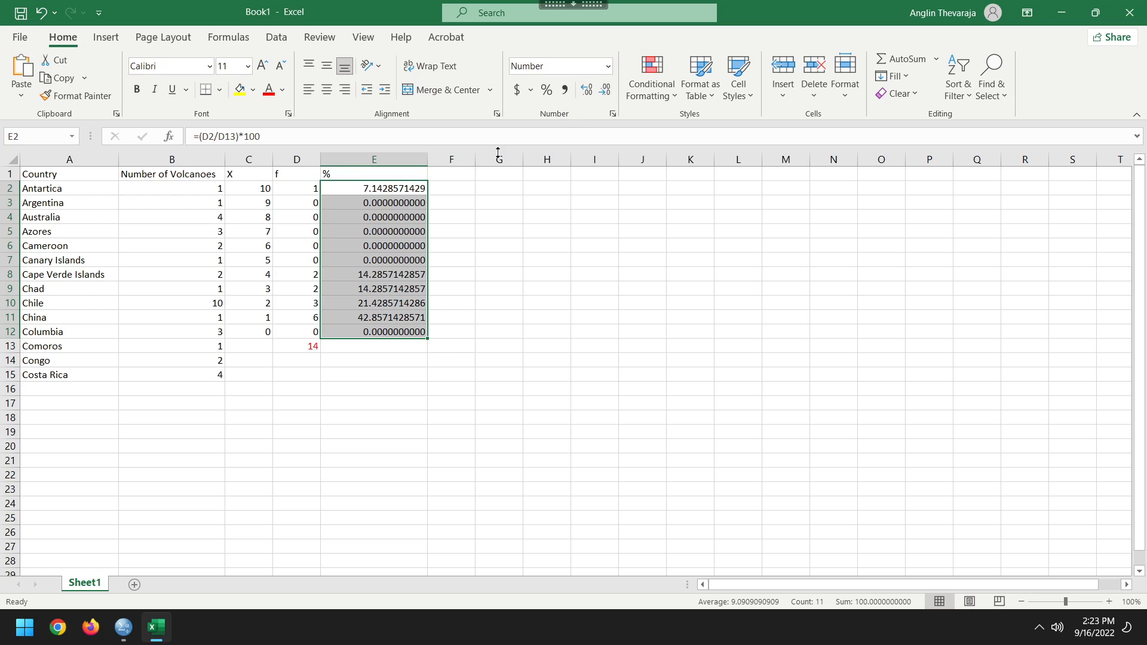
click(589, 88)
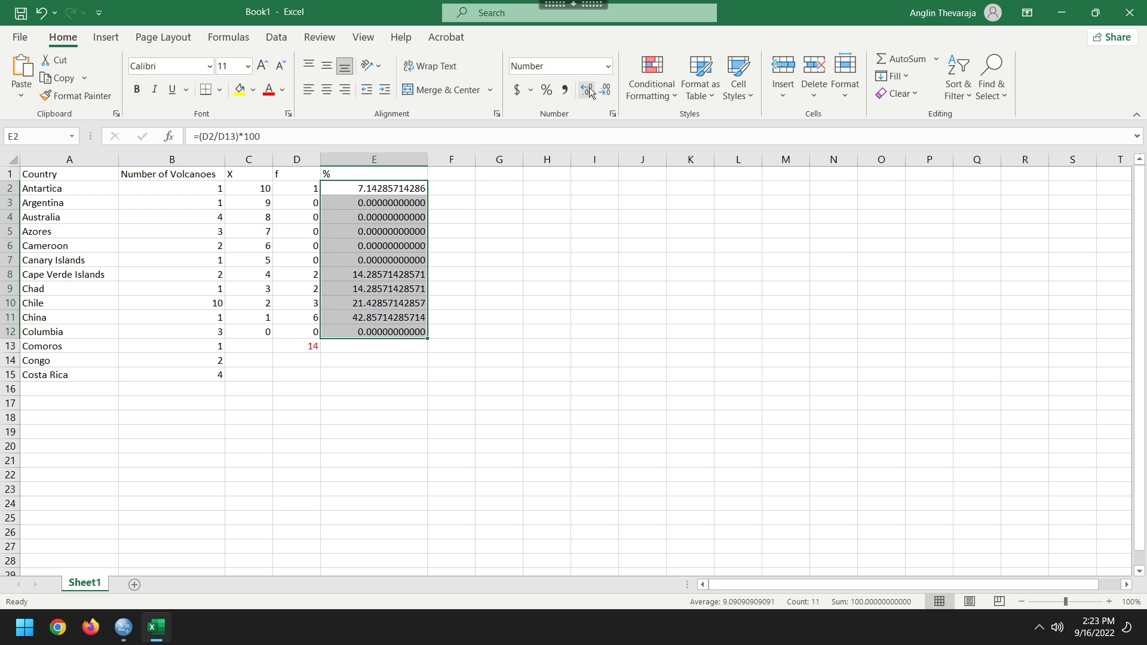
click(588, 89)
click(589, 87)
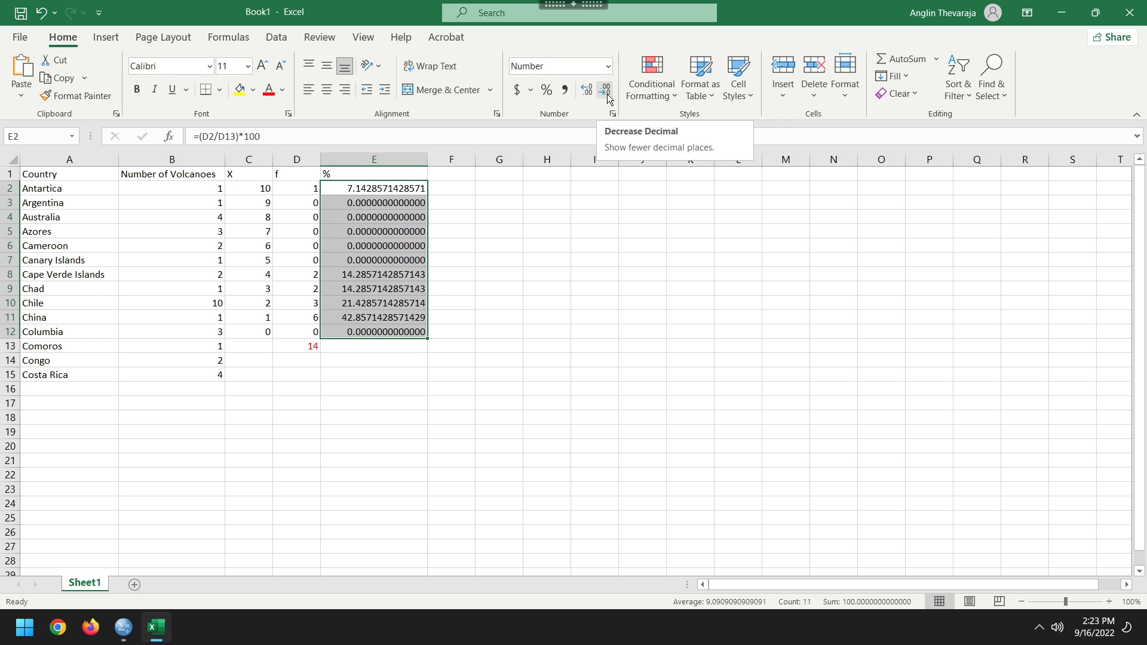
Step: Reduce the percentages in E2:E12 to zero decimal places and narrow column E to fit the shorter numbers
click(605, 91)
click(604, 91)
click(605, 91)
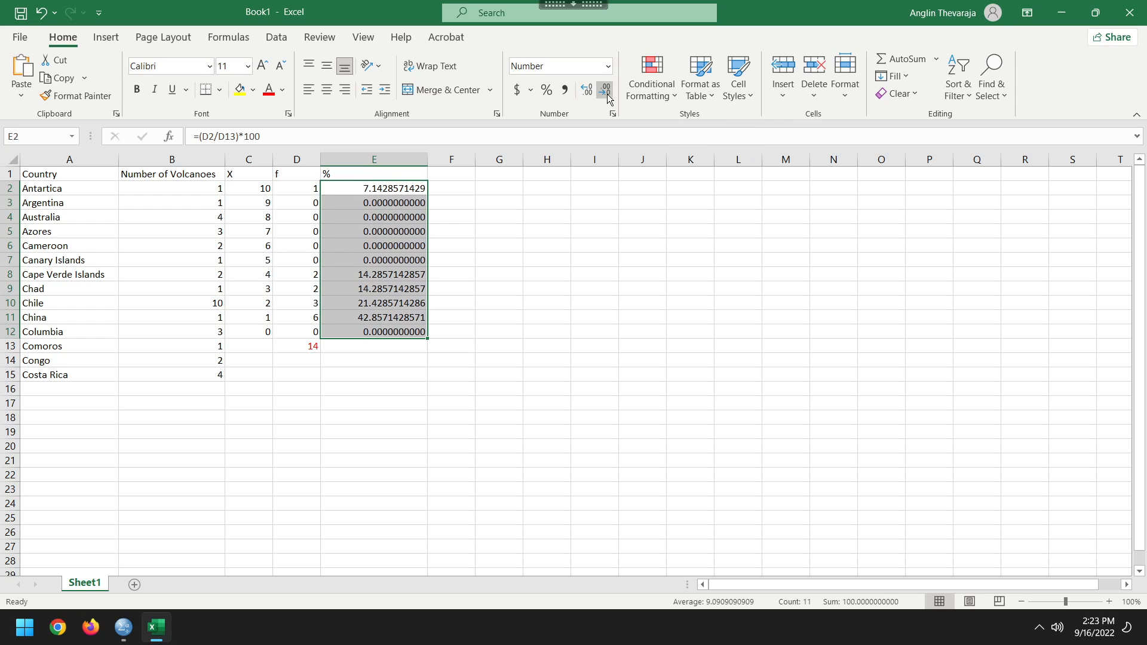
click(604, 91)
click(604, 91)
click(608, 96)
click(607, 96)
click(607, 96)
click(605, 90)
click(605, 90)
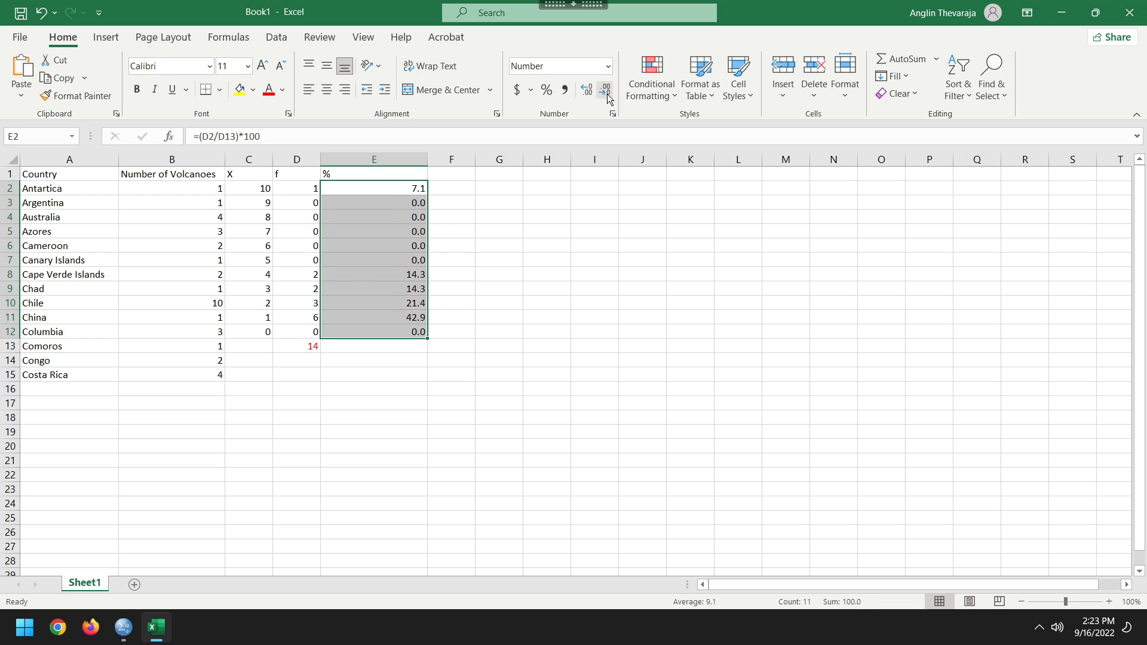
click(606, 89)
drag(433, 157, 350, 158)
click(399, 235)
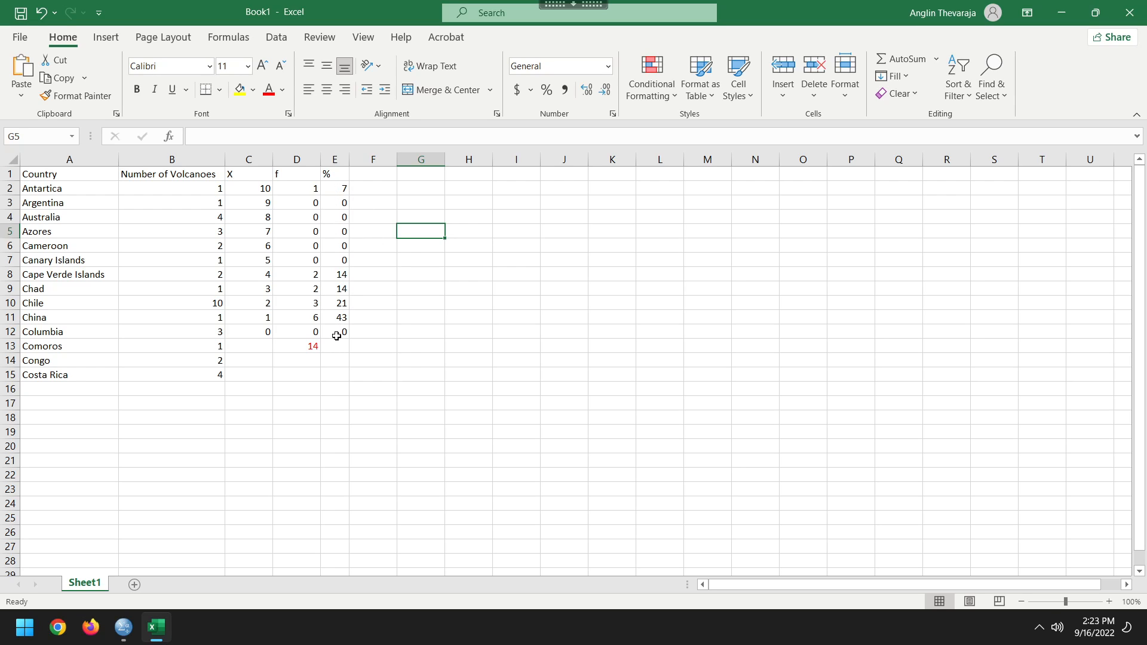
Step: Review the percentages in E2:E12 and examine the volcano count, frequency and percentage cells in row 11 for X value 1
drag(336, 336, 341, 187)
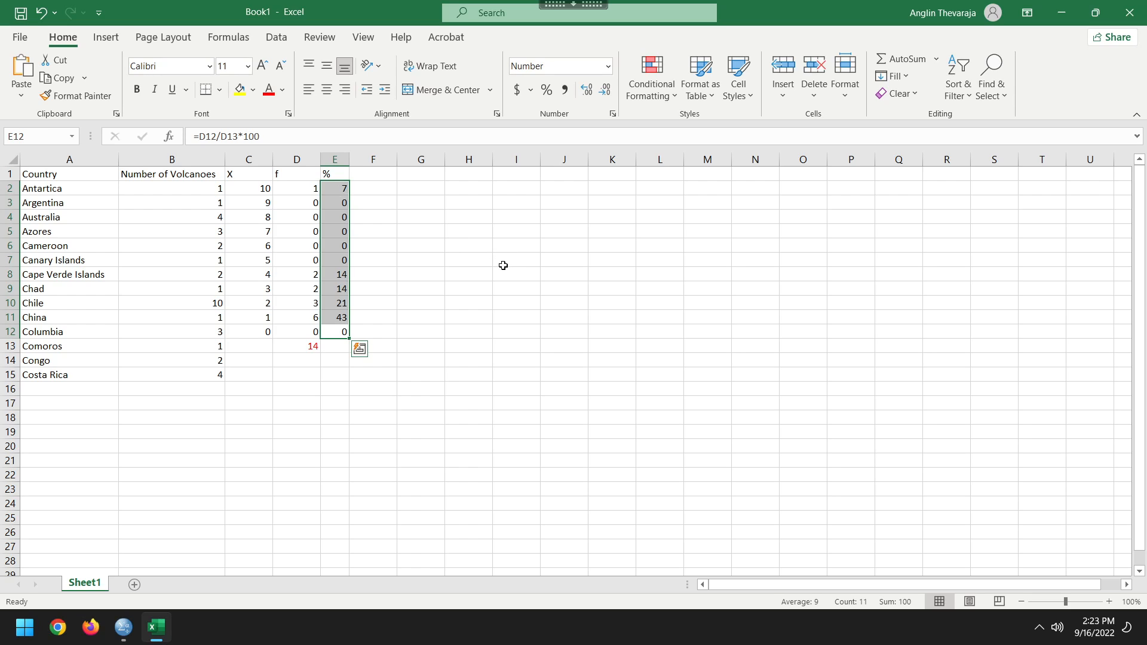
click(434, 342)
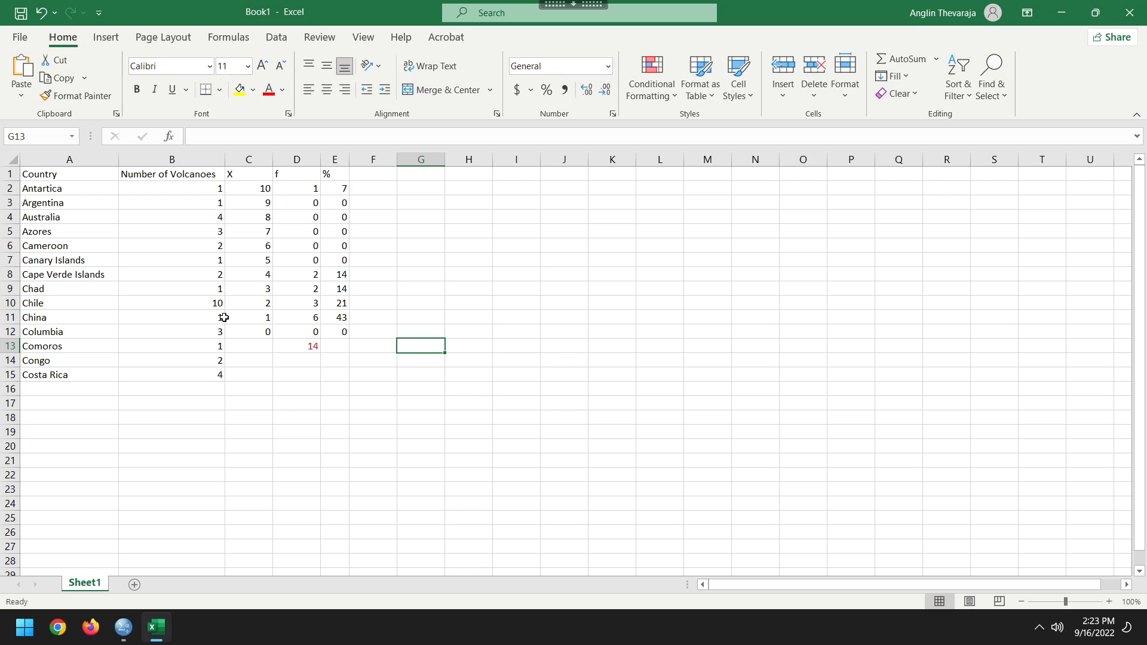
click(197, 317)
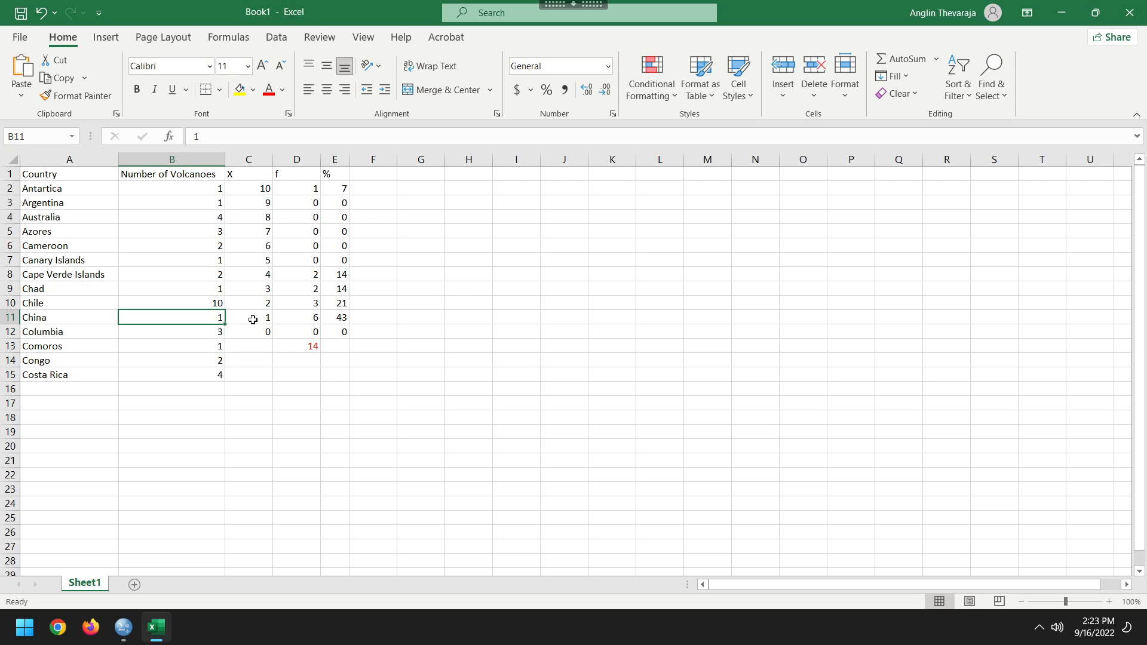
click(304, 317)
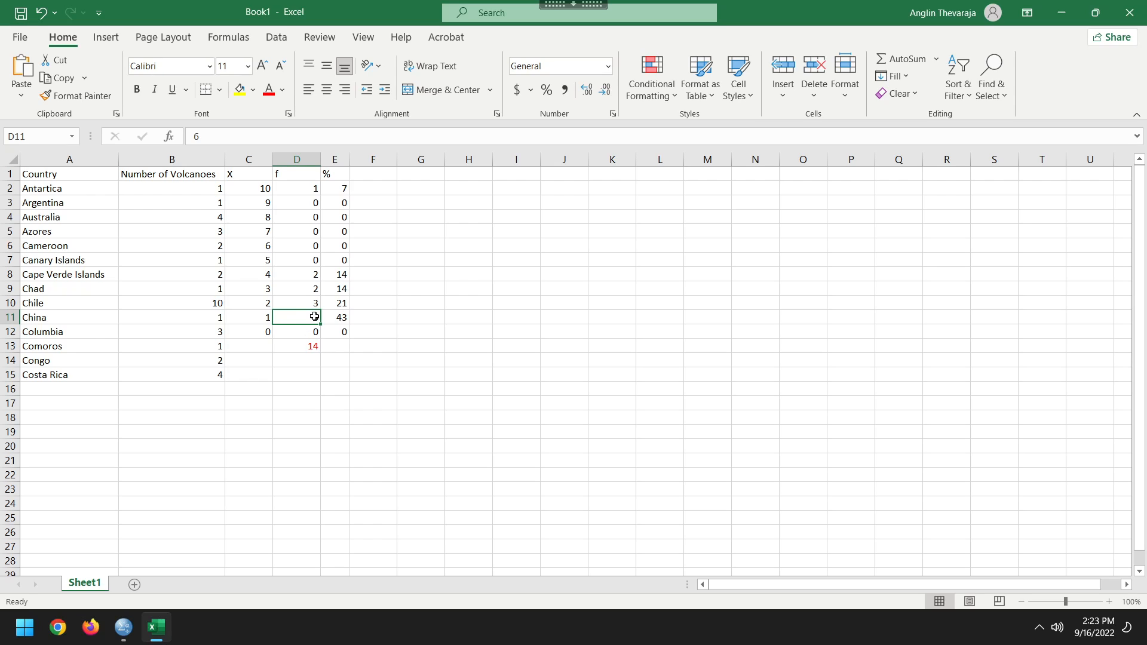
click(347, 317)
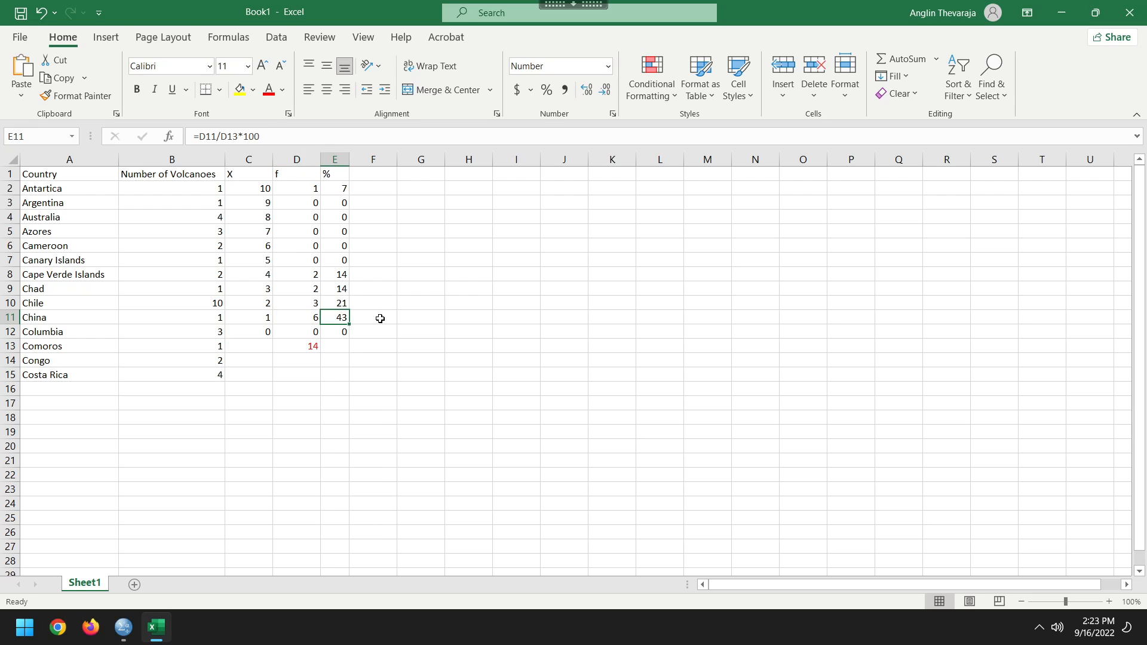